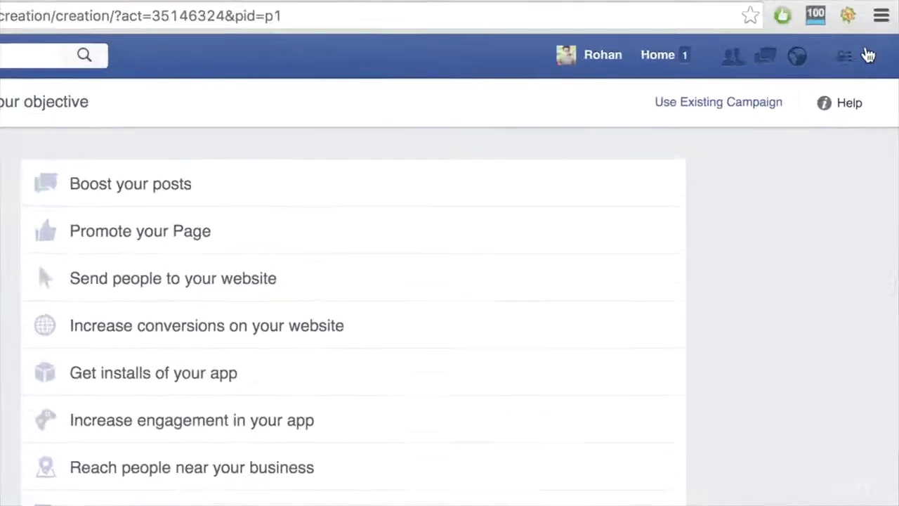
left_click(877, 58)
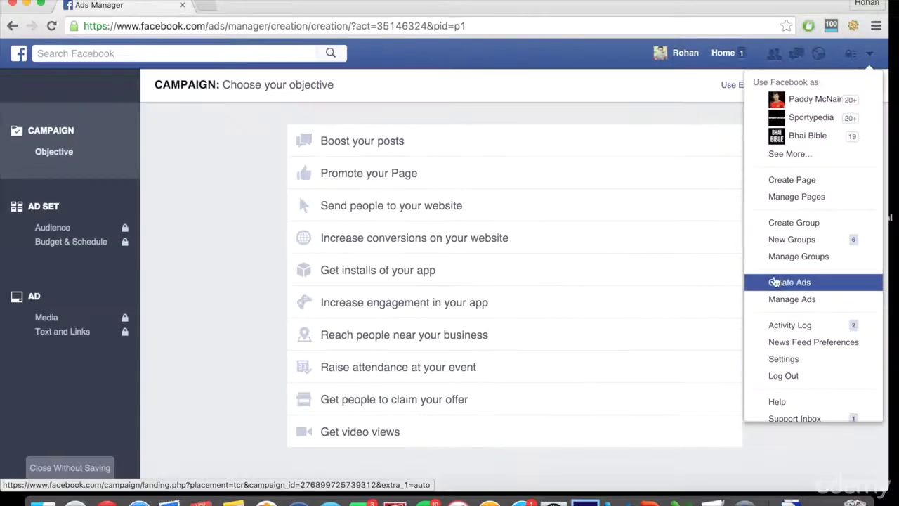
left_click(567, 125)
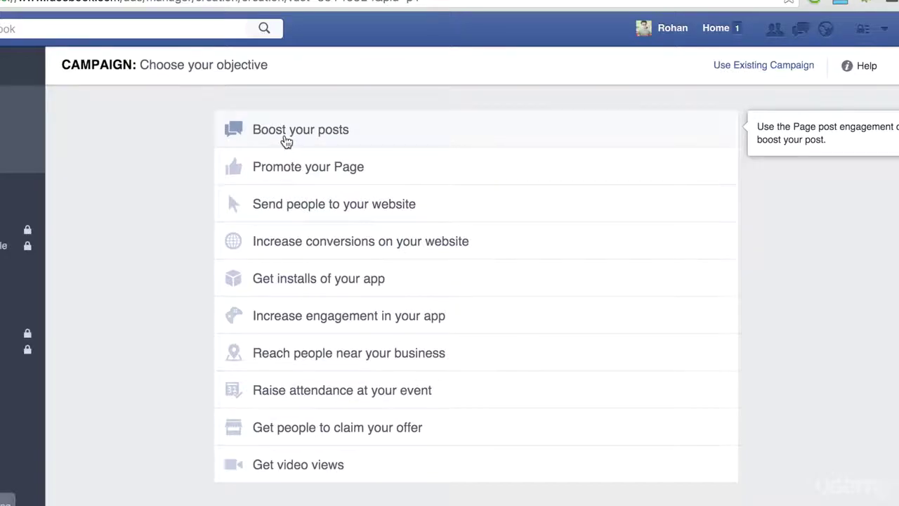
- Choose the Boost your posts campaign objective and select the Viral Website page for it
left_click(286, 140)
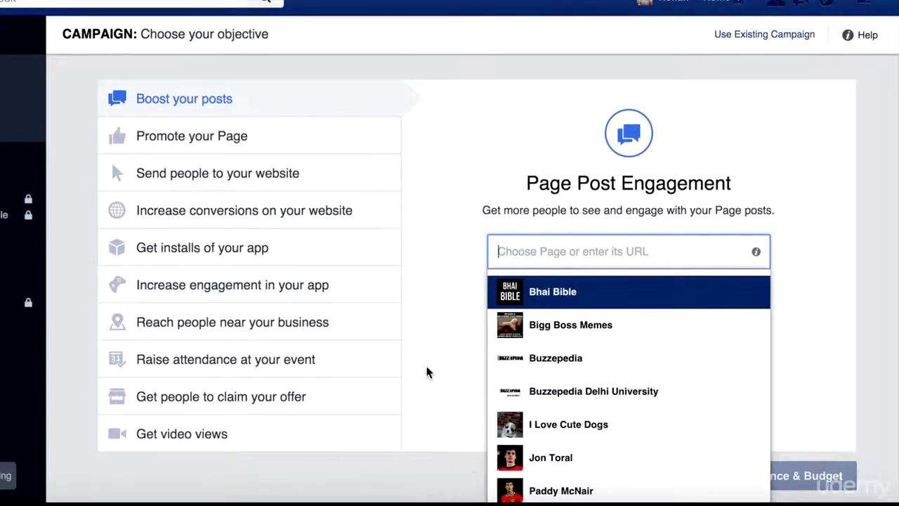
scroll(425, 365, "down", 2)
scroll(442, 372, "down", 3)
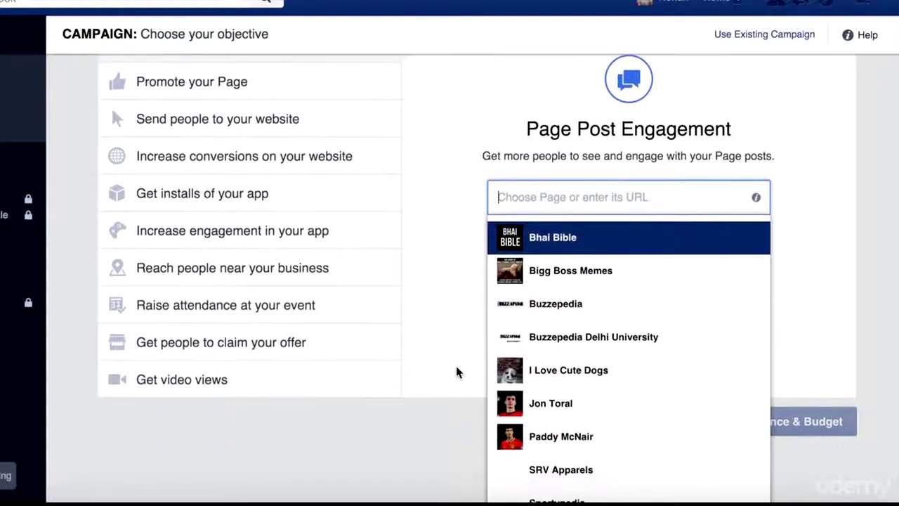
left_click(551, 476)
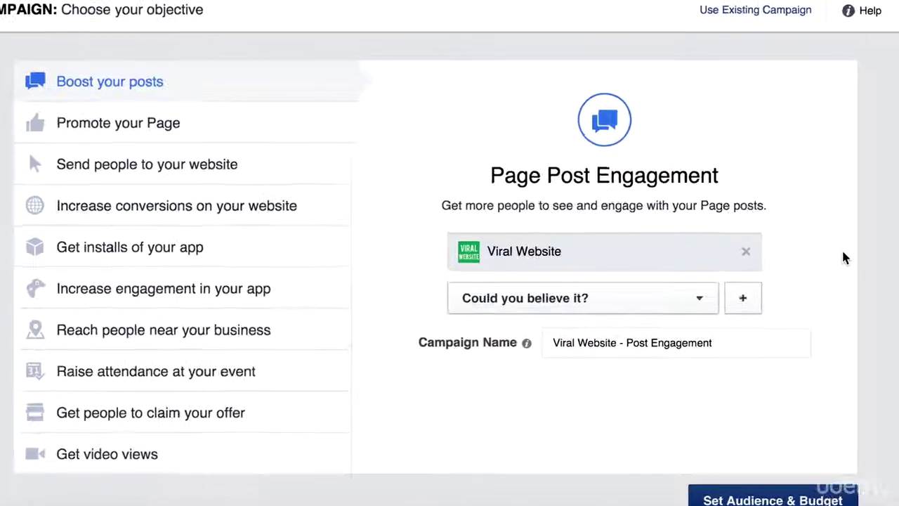
- Select the "Could you believe it?" post for promotion and continue to the audience and budget settings
left_click(687, 298)
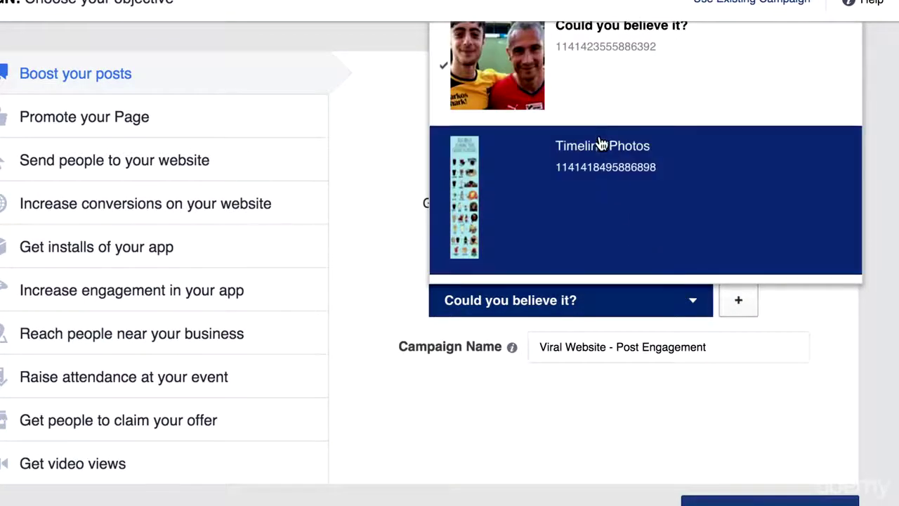
left_click(598, 89)
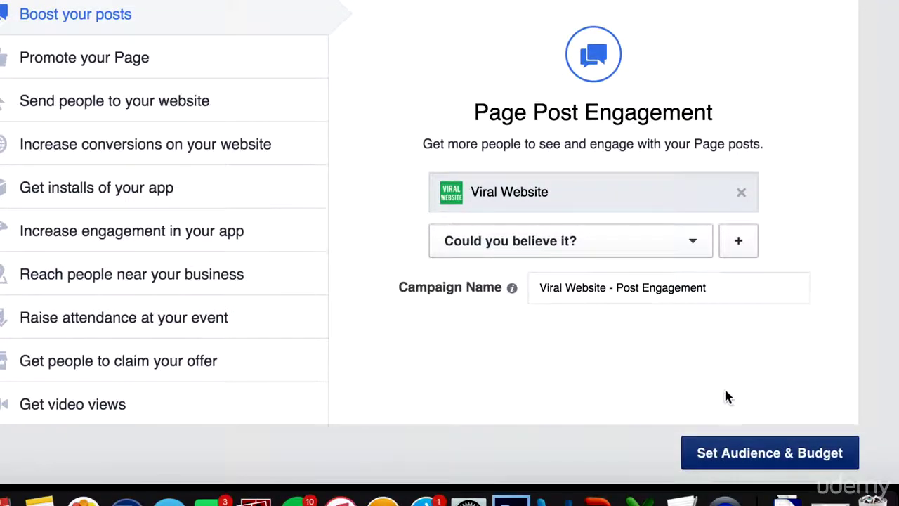
left_click(738, 455)
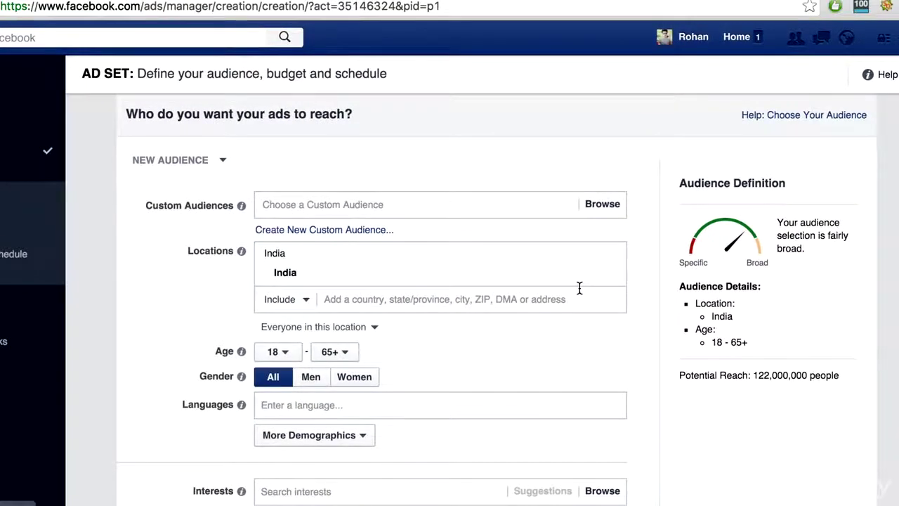
- Remove India from the new audience's targeted locations
scroll(580, 288, "down", 2)
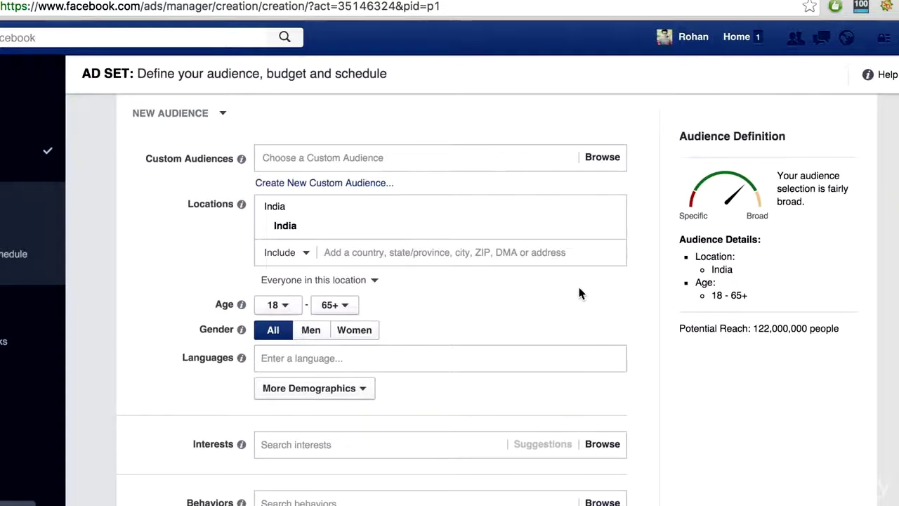
scroll(579, 288, "down", 1)
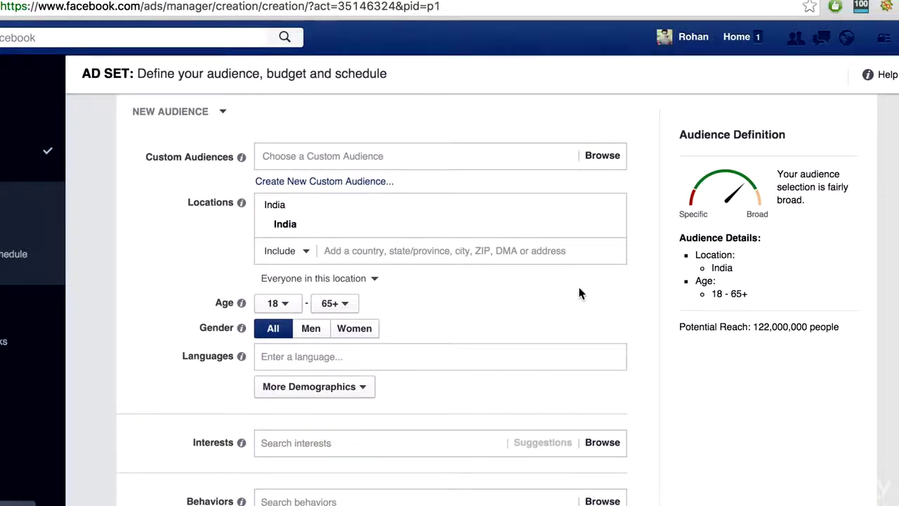
scroll(580, 294, "up", 2)
mouse_move(415, 269)
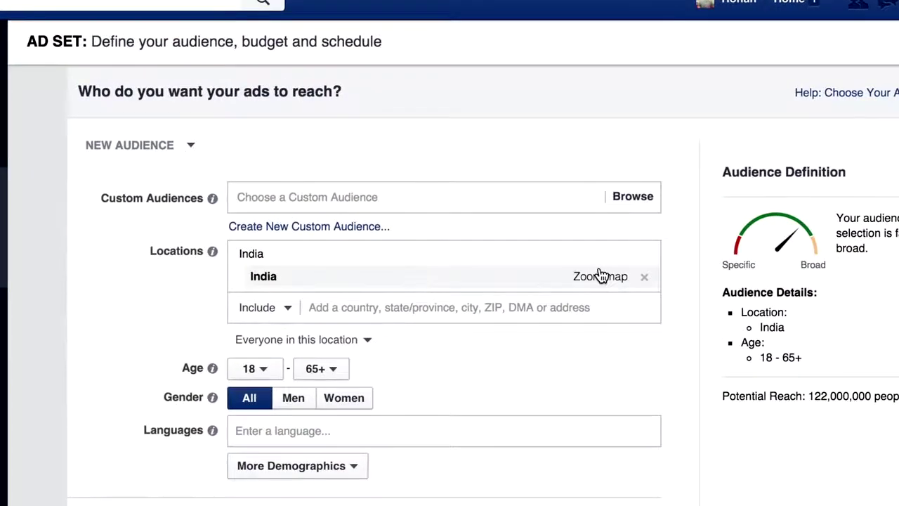
left_click(644, 255)
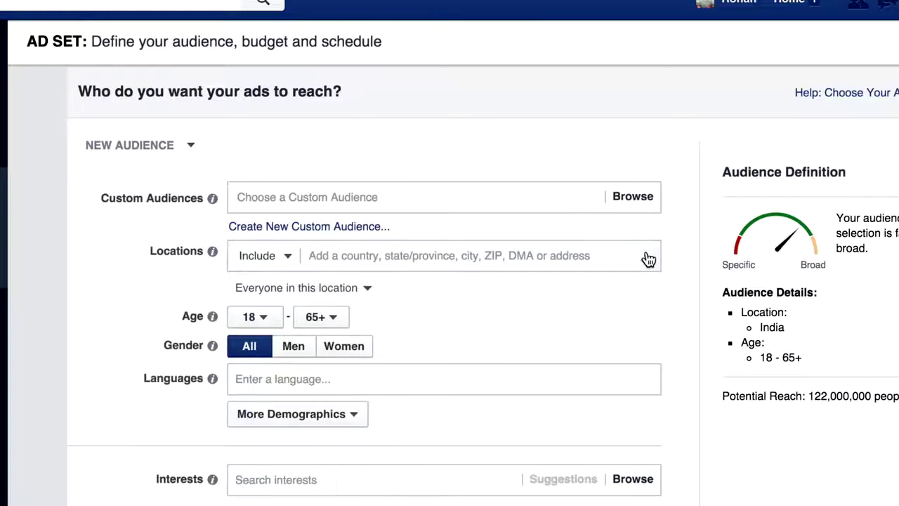
- Add the country United Kingdom to the audience's included locations
left_click(356, 255)
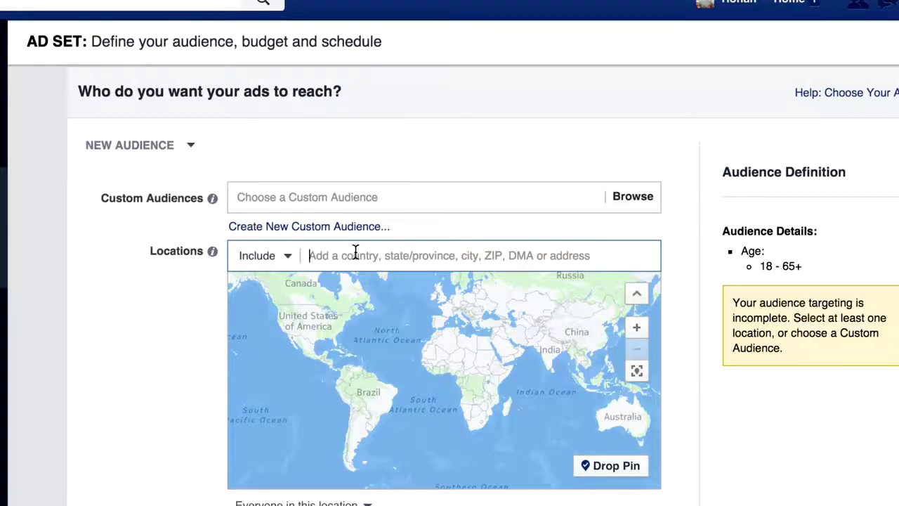
scroll(355, 251, "down", 1)
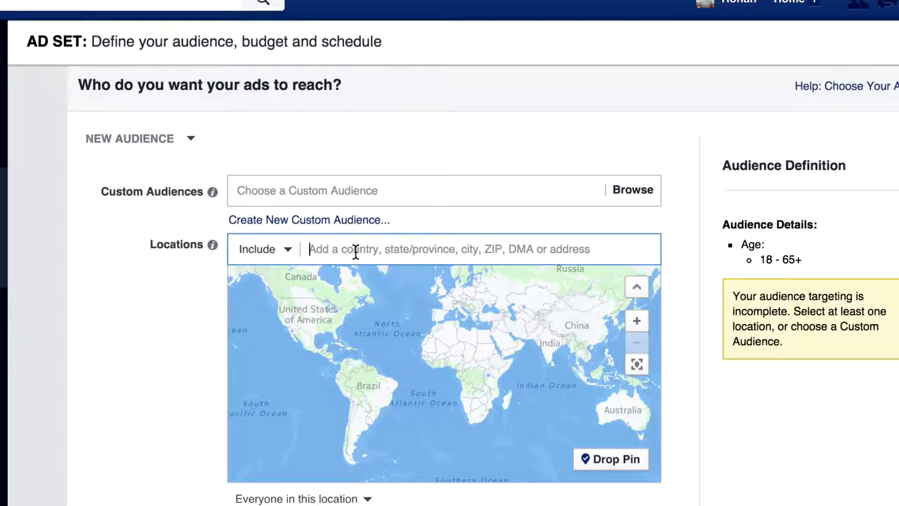
scroll(355, 251, "down", 2)
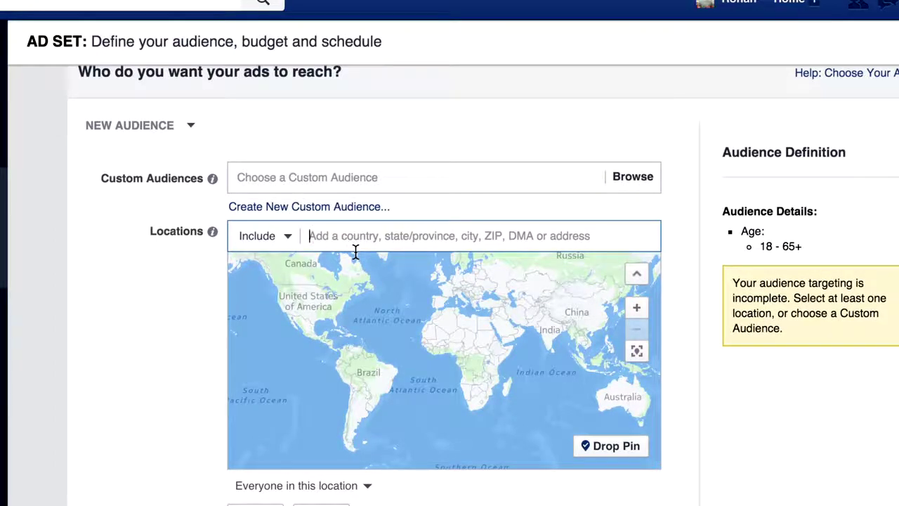
scroll(132, 267, "down", 3)
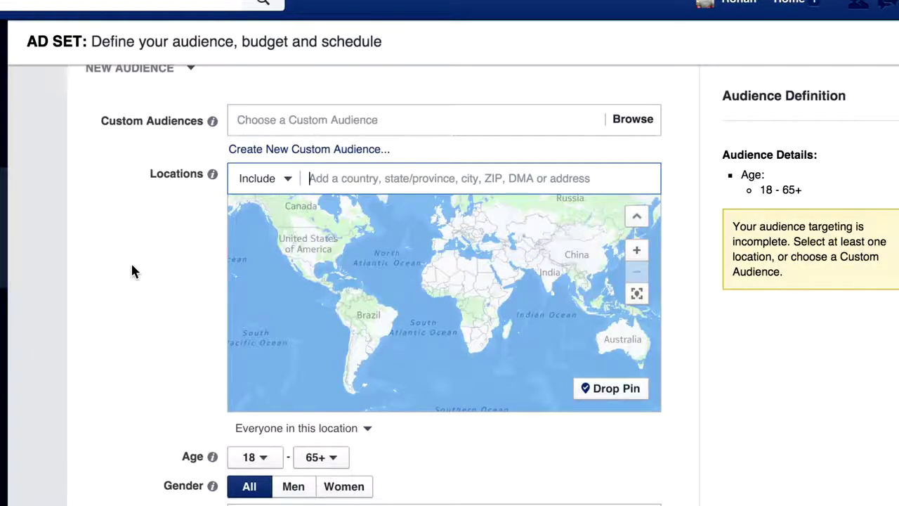
scroll(133, 272, "down", 1)
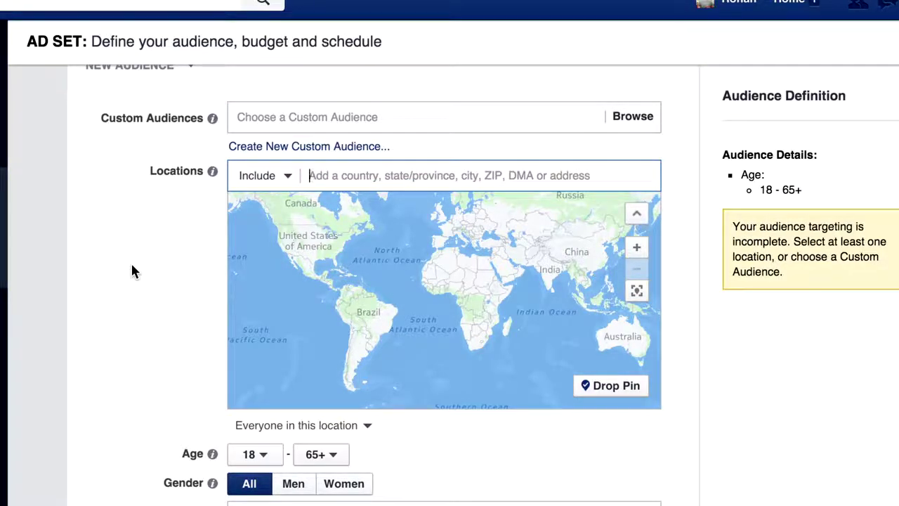
type("unite")
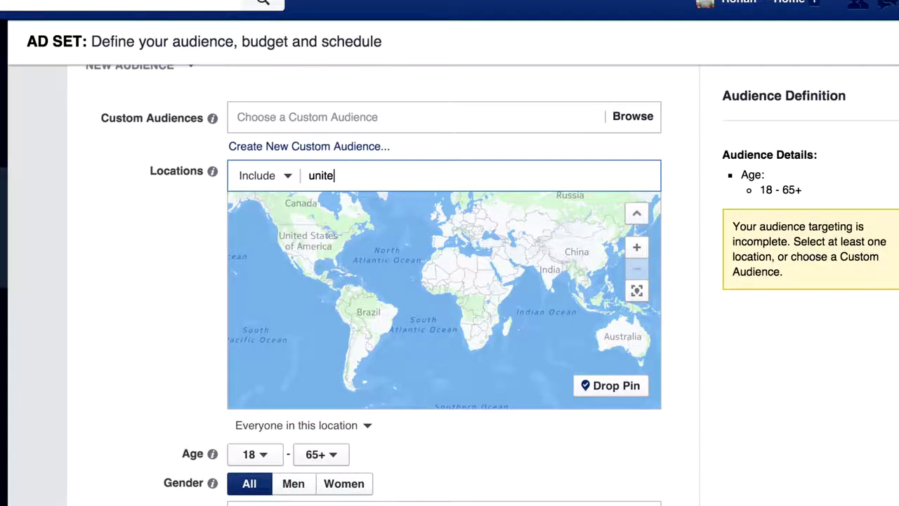
key("Return")
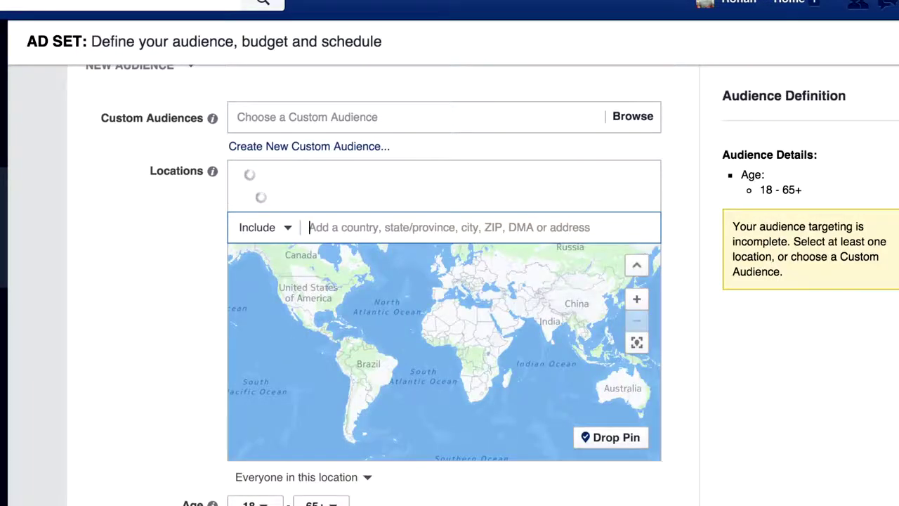
type("unite")
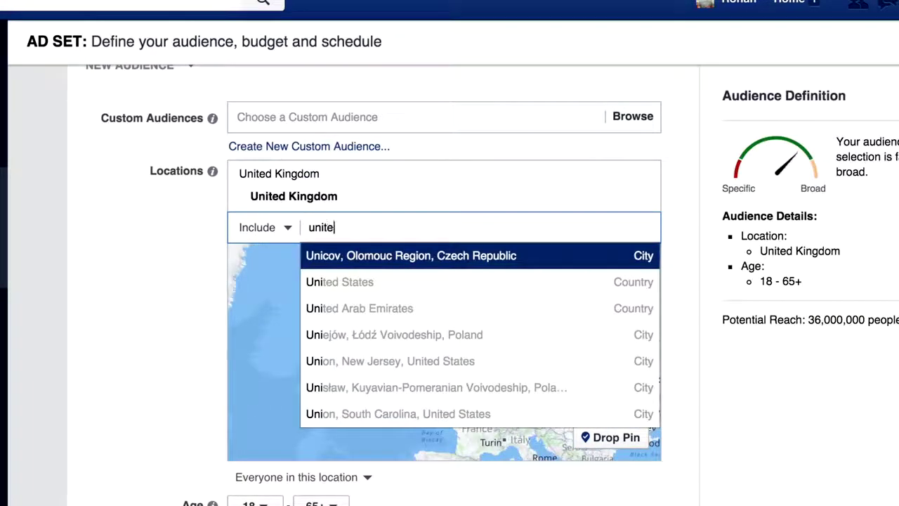
type("d st")
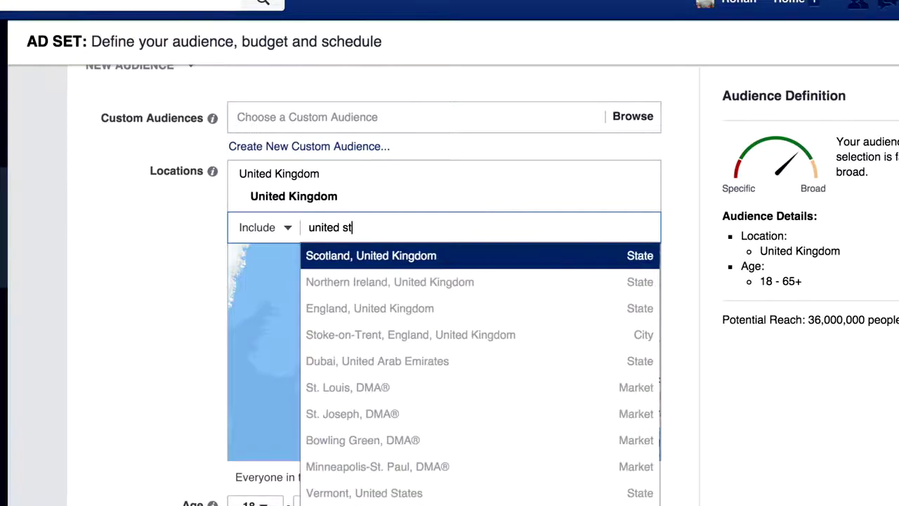
key("Down")
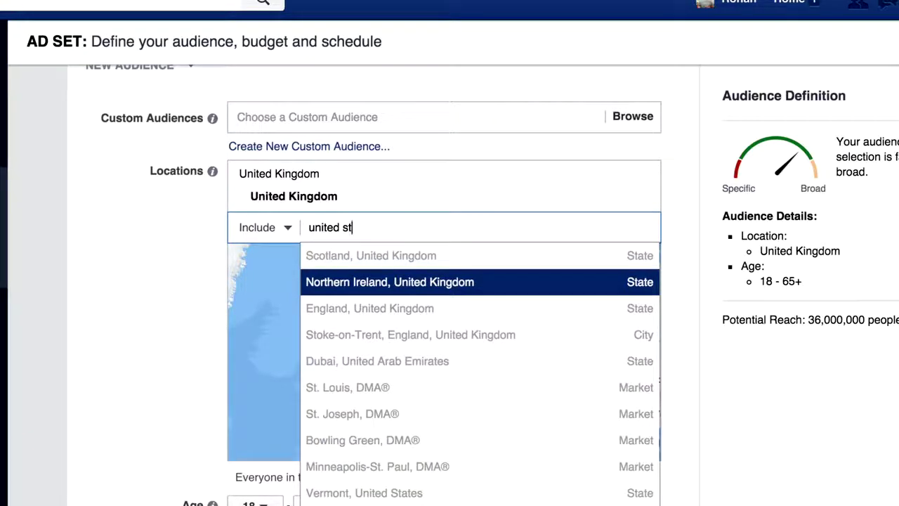
key("ctrl+a")
type("usa")
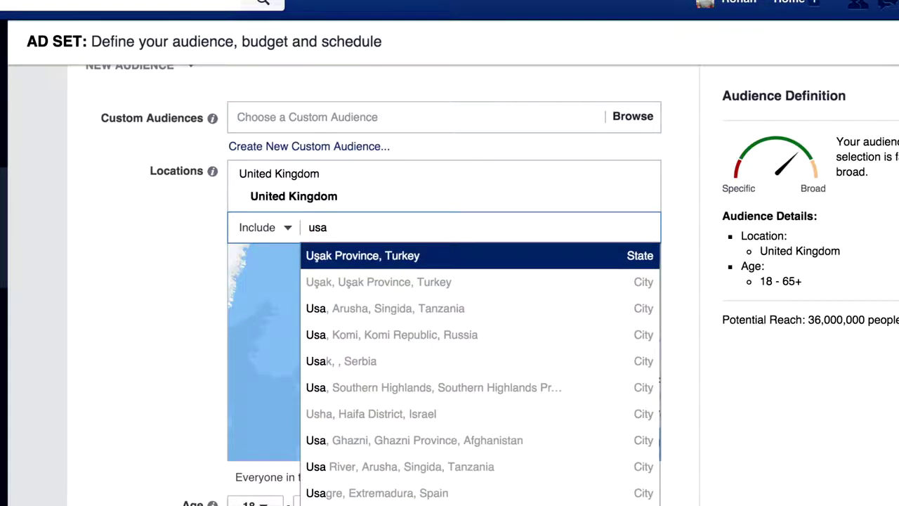
key("BackSpace")
key("BackSpace")
key("BackSpace")
- Add the countries United States and Canada to the audience's included locations, searching for the first as "america"
type("america")
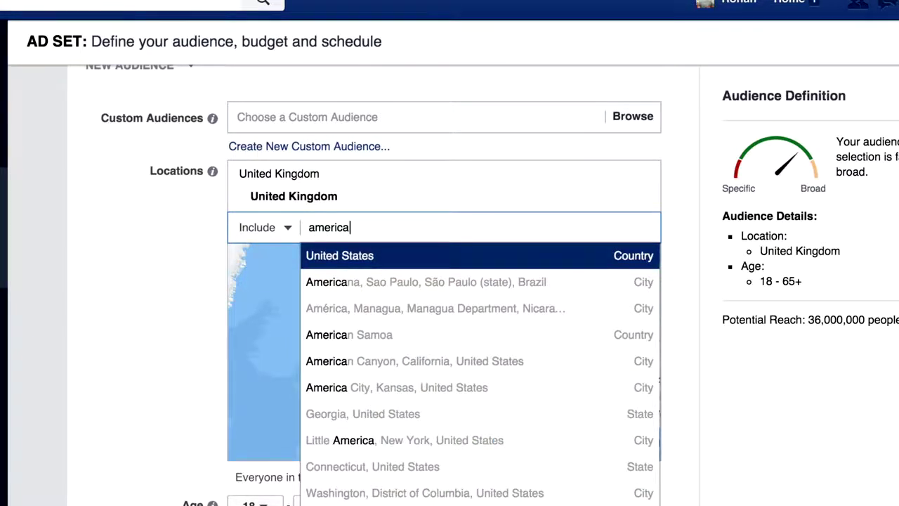
key("Return")
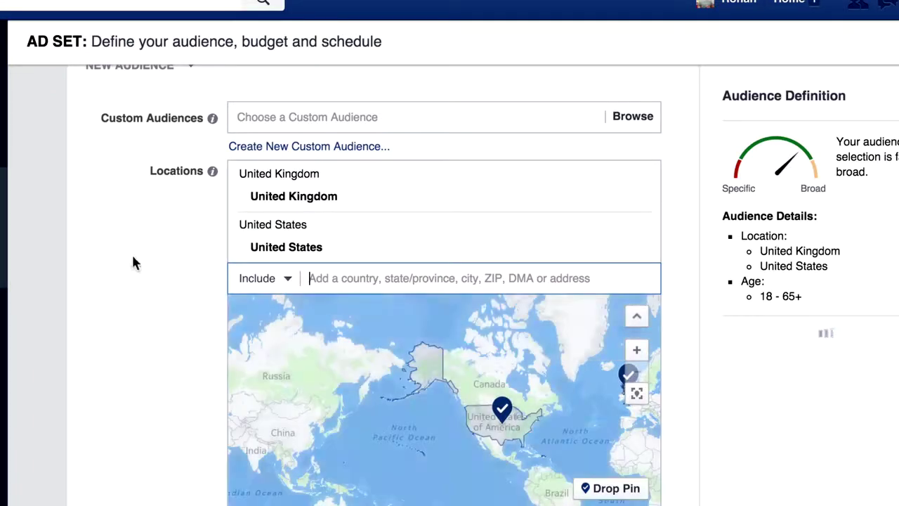
type("canada")
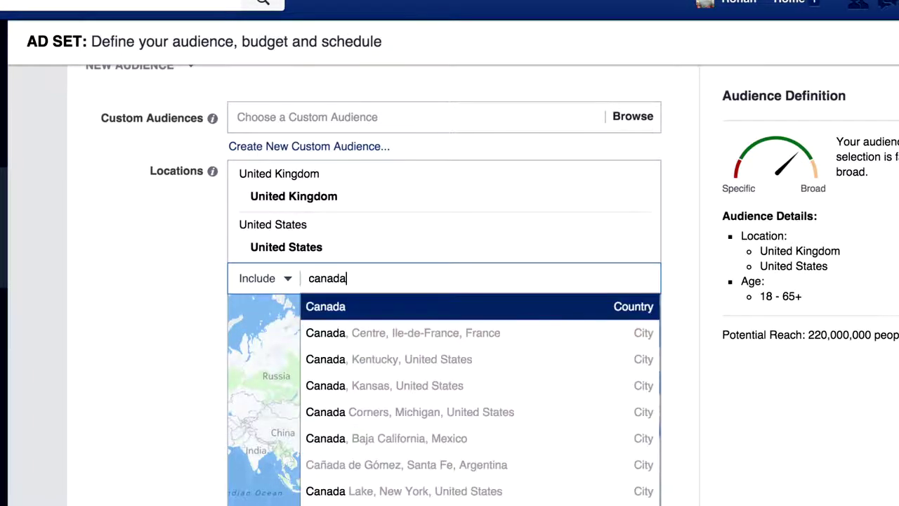
key("Return")
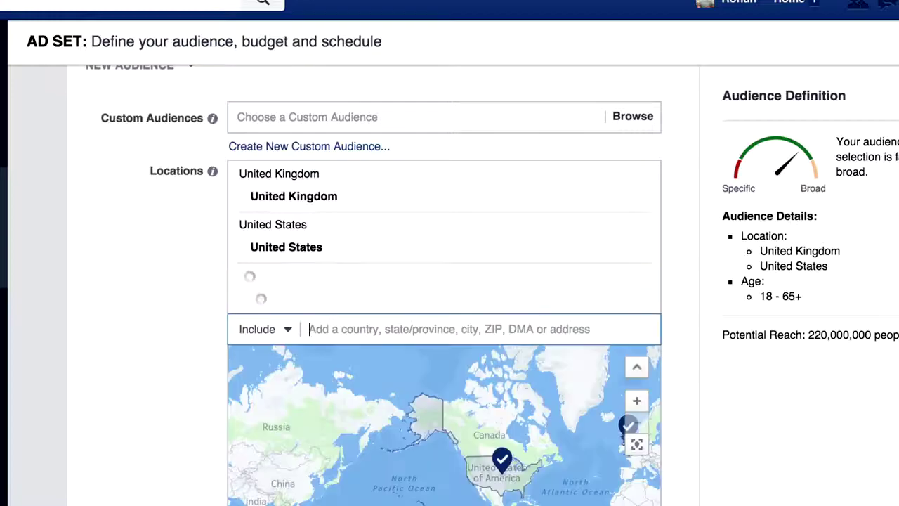
- Add the countries India and Pakistan to the audience's included locations
type("i")
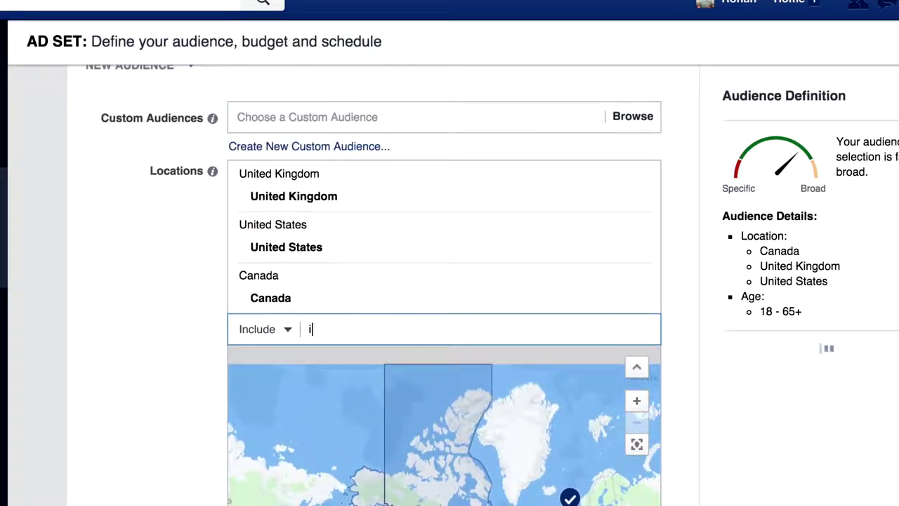
type("ndia")
key("Return")
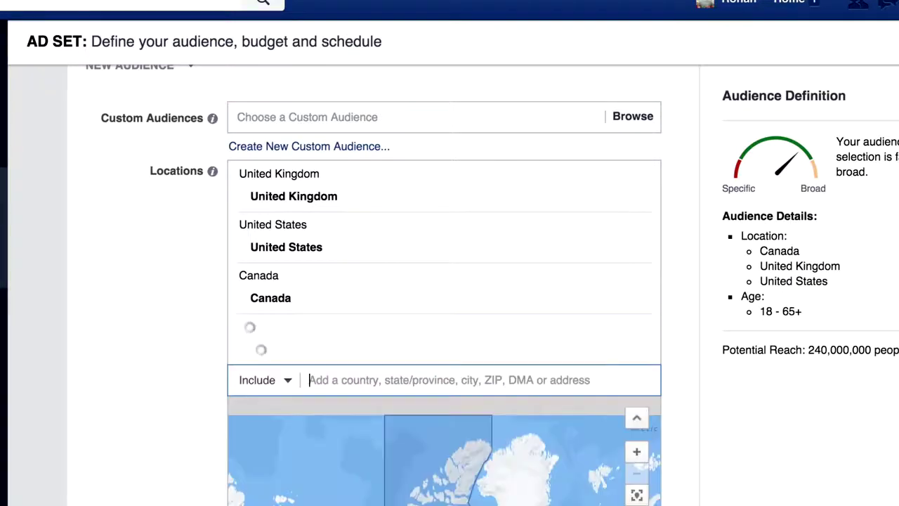
type("pakis")
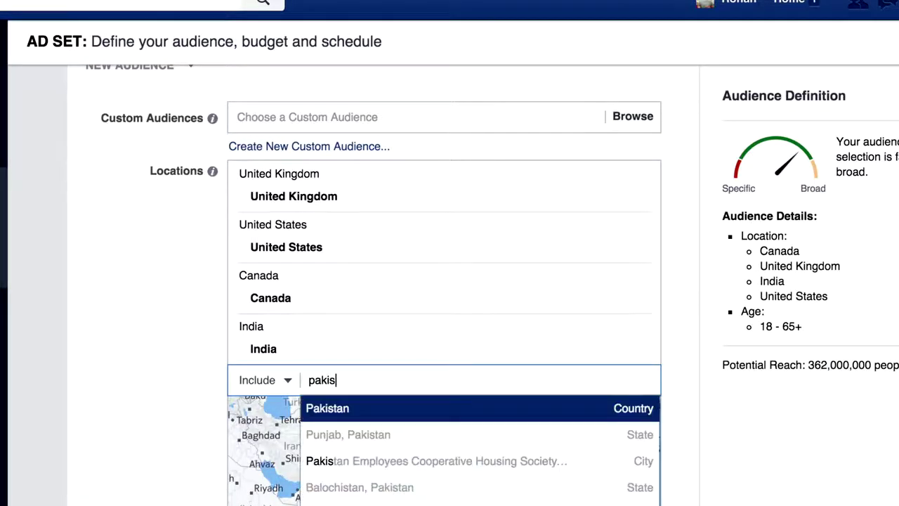
key("Return")
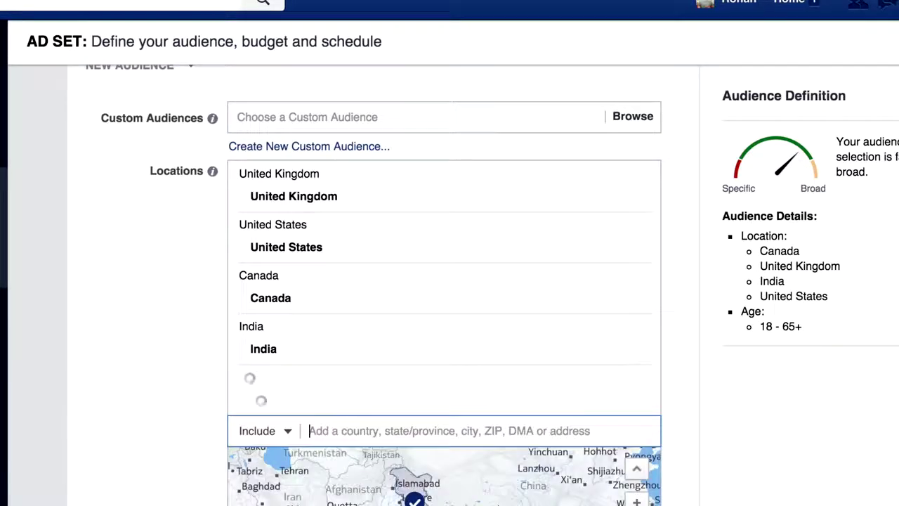
- Add the countries Brazil and Malta to the audience's included locations
type("brazil")
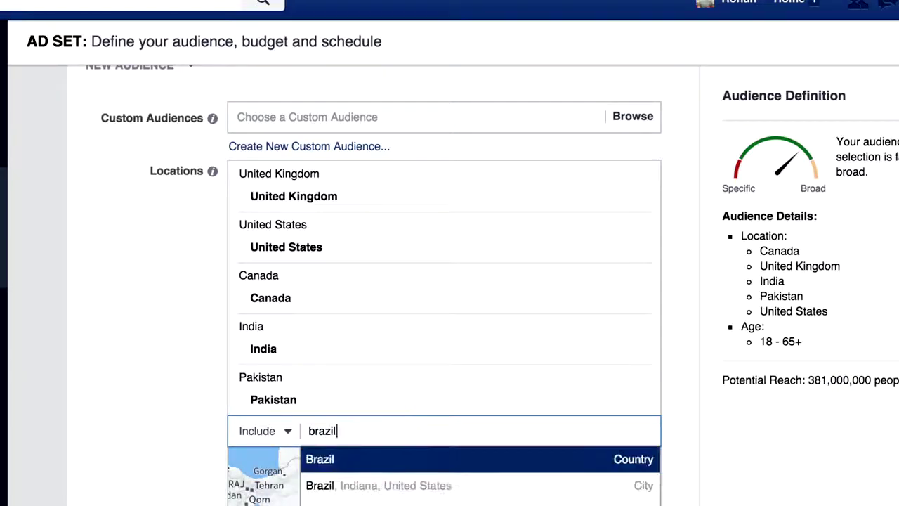
key("Return")
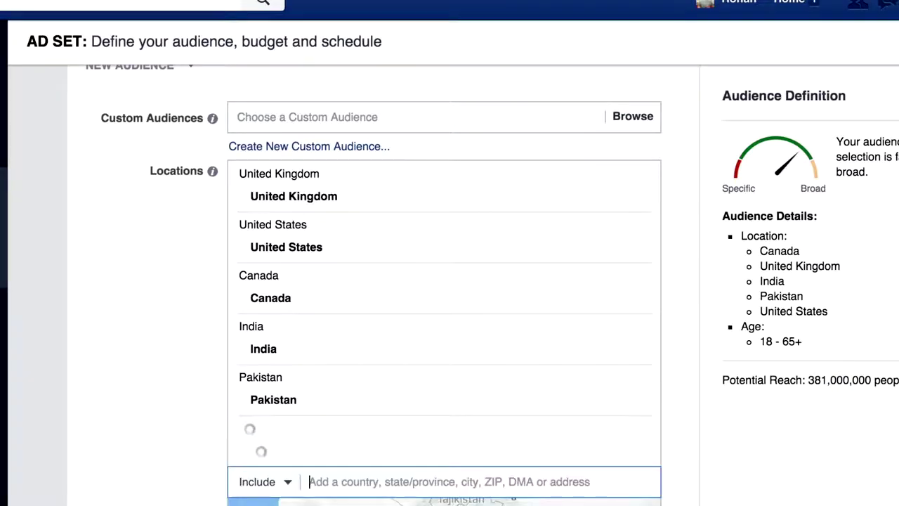
type("mal")
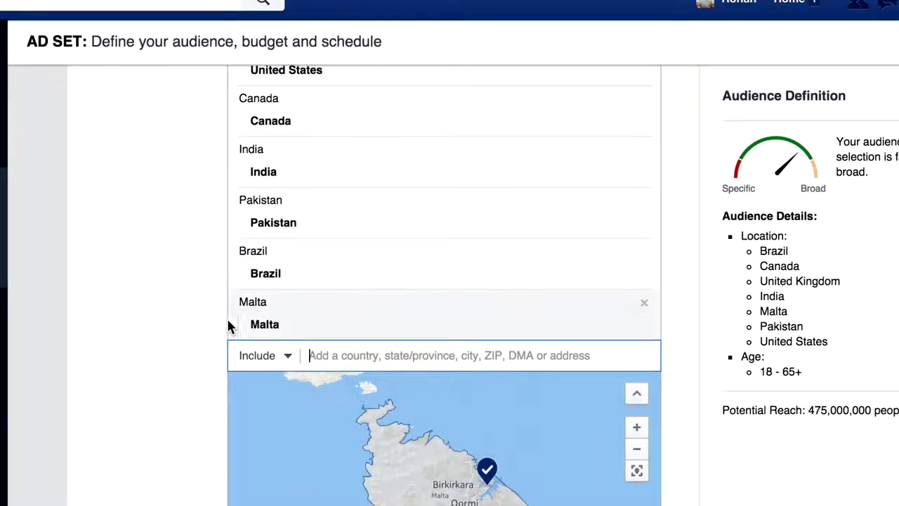
scroll(180, 338, "down", 1)
scroll(179, 339, "down", 5)
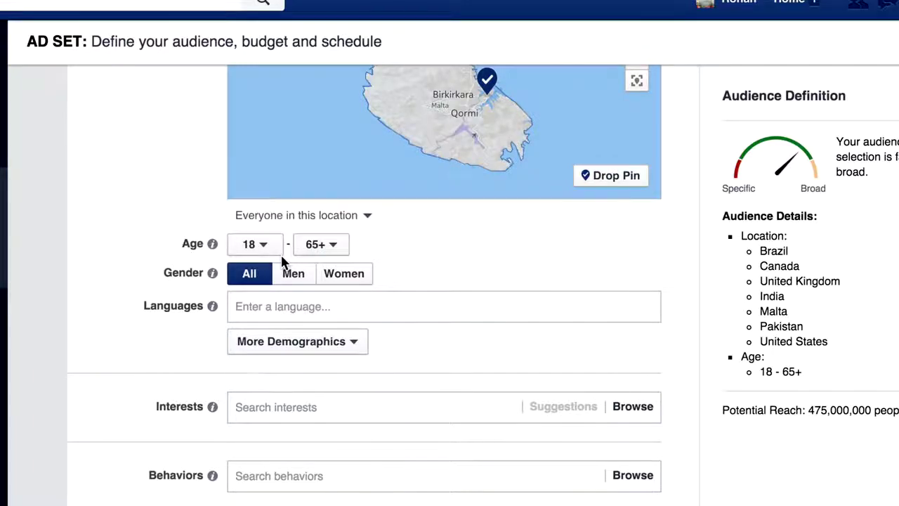
- Set the audience's age range to 17–28
left_click(322, 253)
scroll(323, 403, "down", 5)
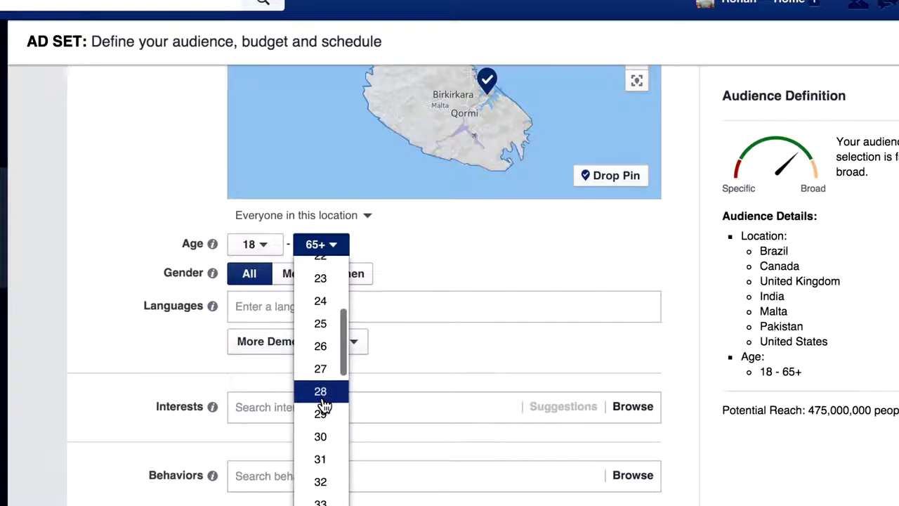
left_click(324, 399)
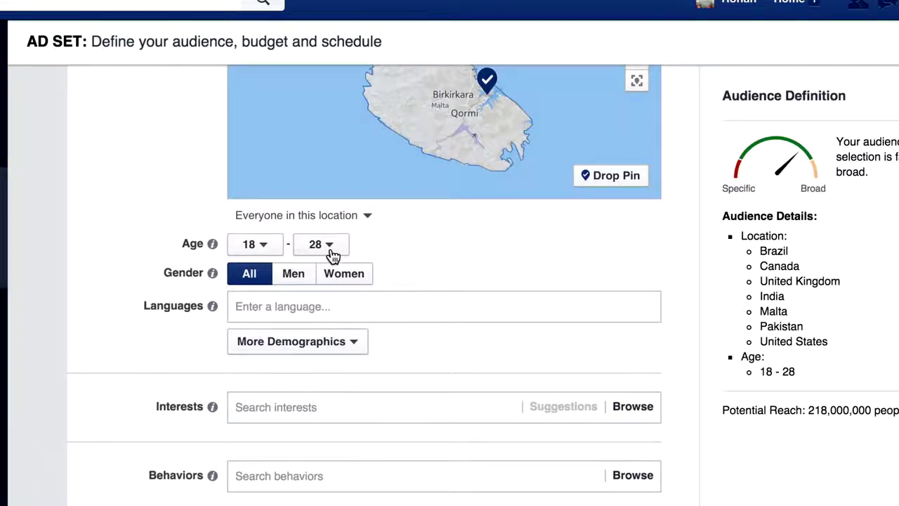
scroll(334, 256, "down", 1)
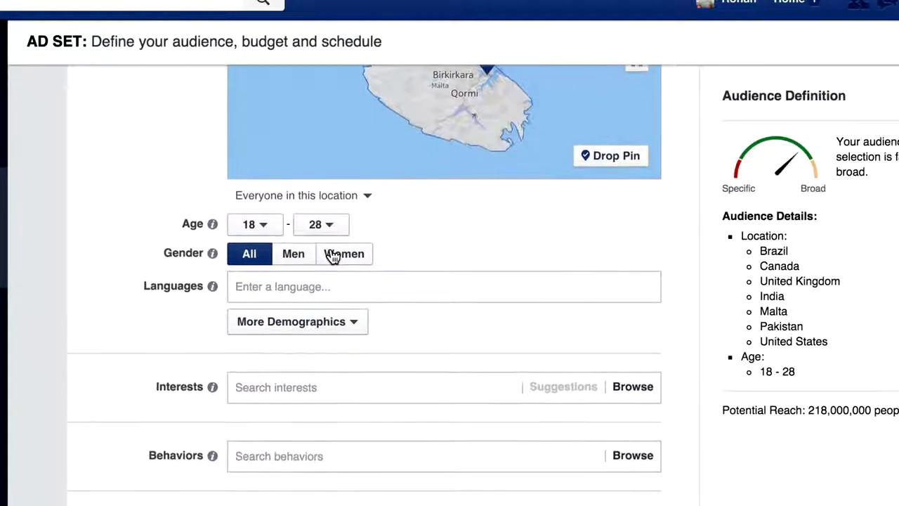
left_click(275, 231)
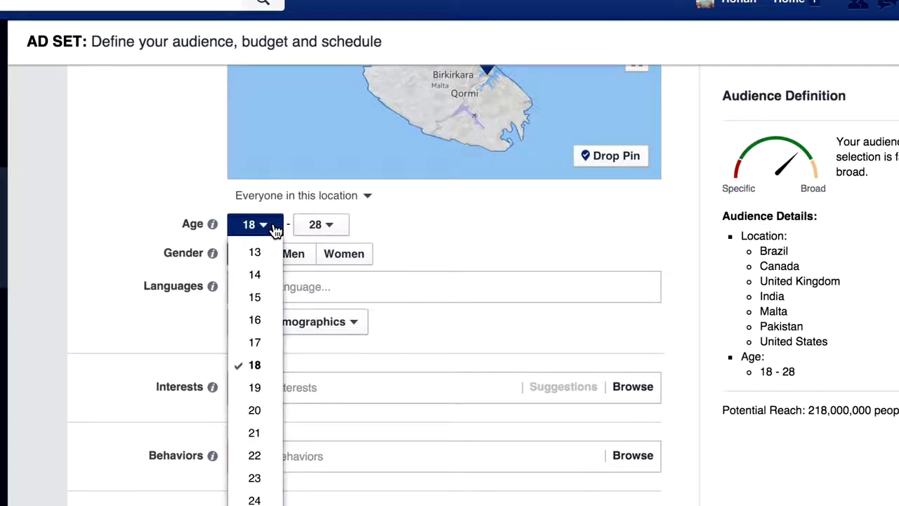
left_click(259, 343)
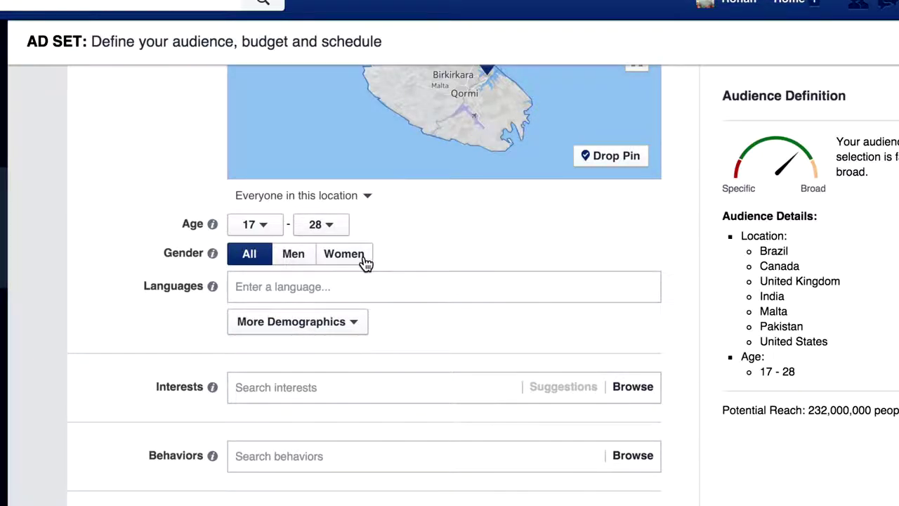
- Add the languages English (All), English (UK) and English (US) to the audience's targeting
left_click(312, 287)
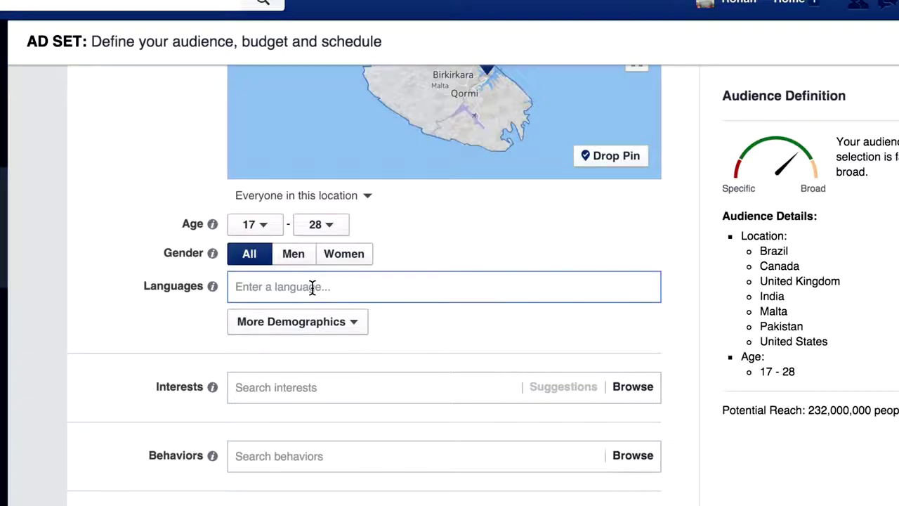
type("eng")
key("Return")
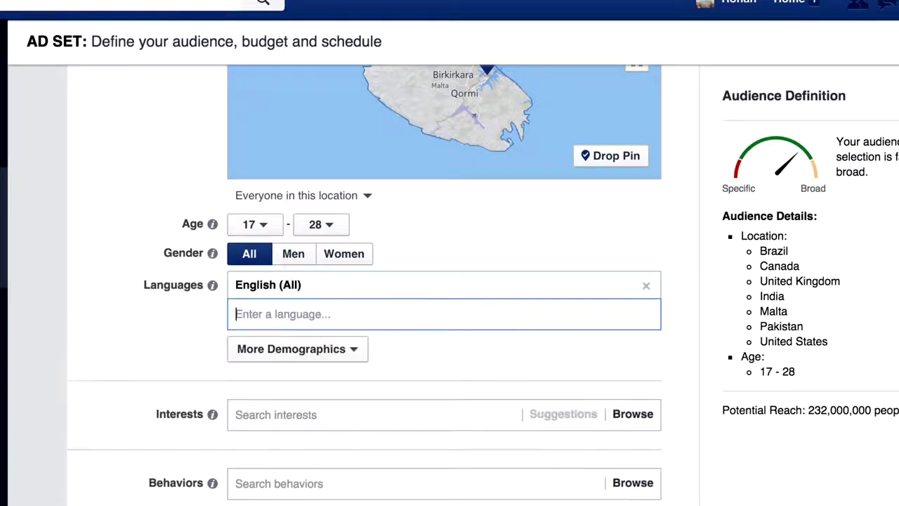
type("eng")
key("Return")
key("Return")
- Add the Relationship Status demographic to the audience and restrict it to Single
scroll(309, 281, "down", 3)
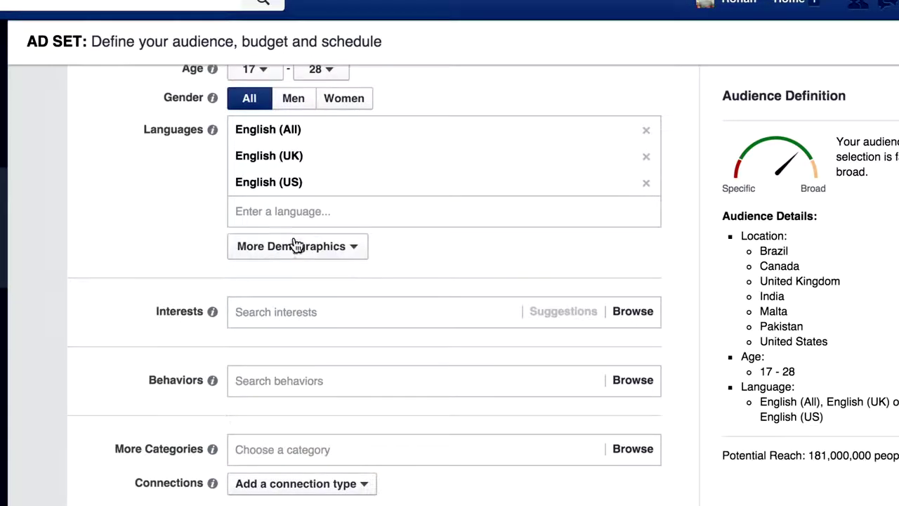
left_click(344, 252)
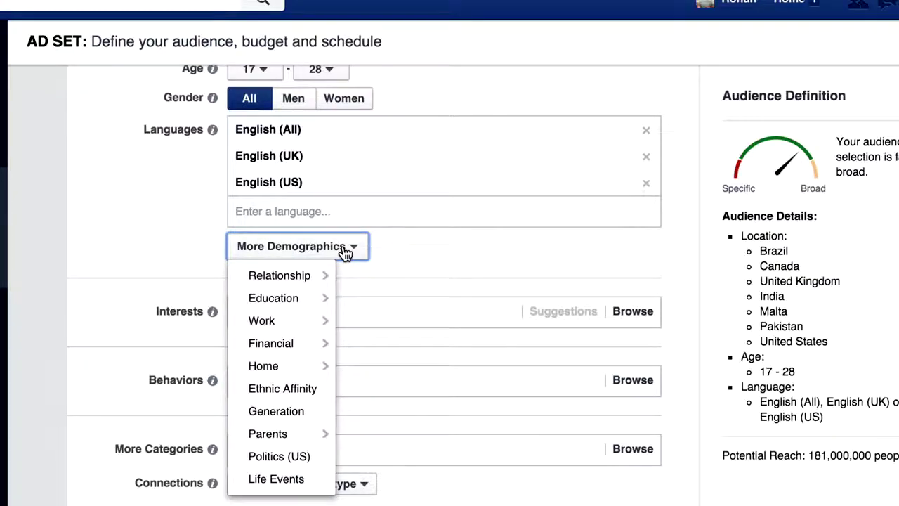
mouse_move(319, 279)
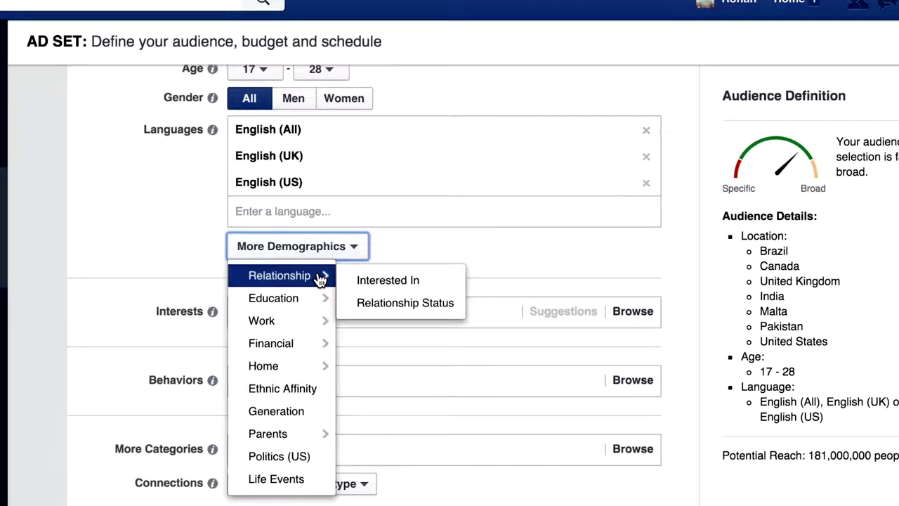
mouse_move(296, 306)
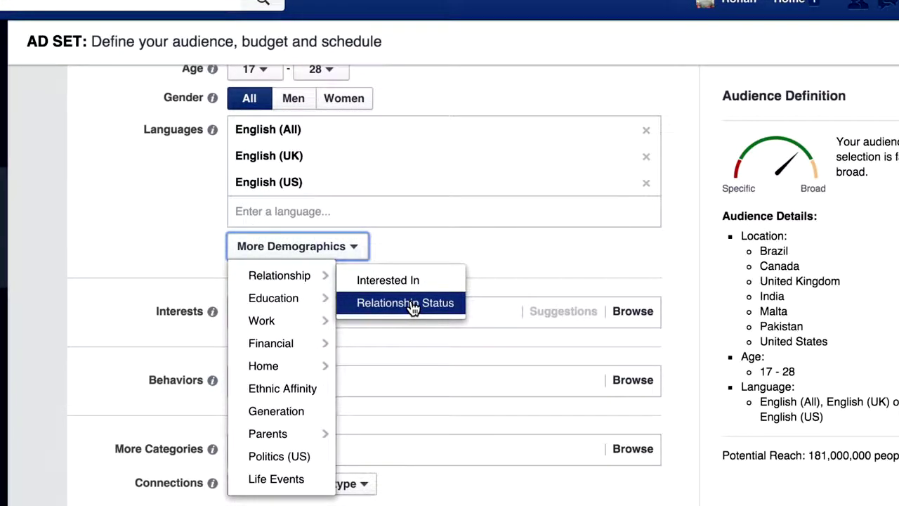
left_click(412, 302)
left_click(294, 250)
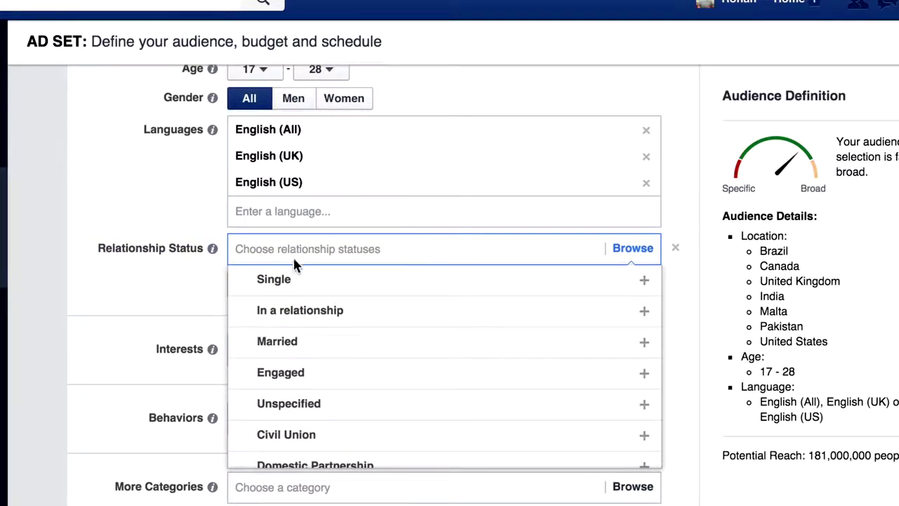
left_click(288, 281)
left_click(172, 314)
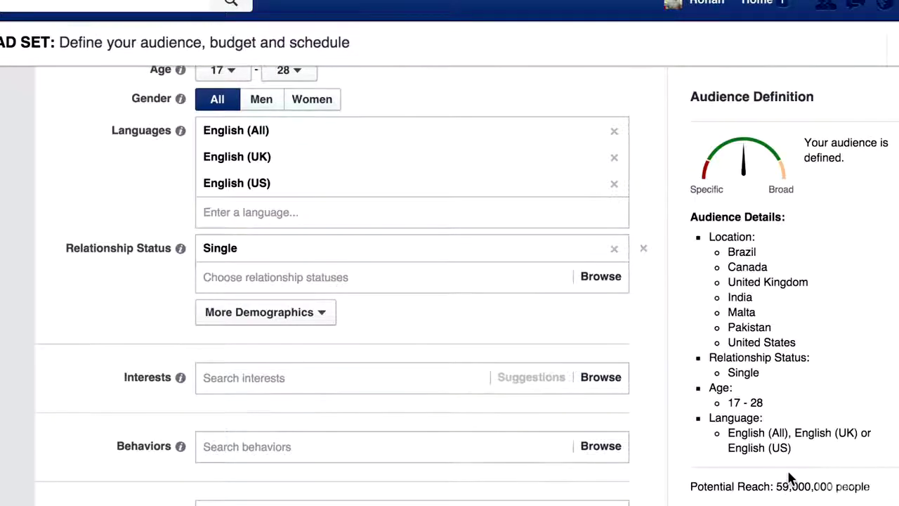
- Add BuzzFeed and 9GAG to the audience's interests
scroll(787, 477, "down", 1)
scroll(788, 478, "down", 1)
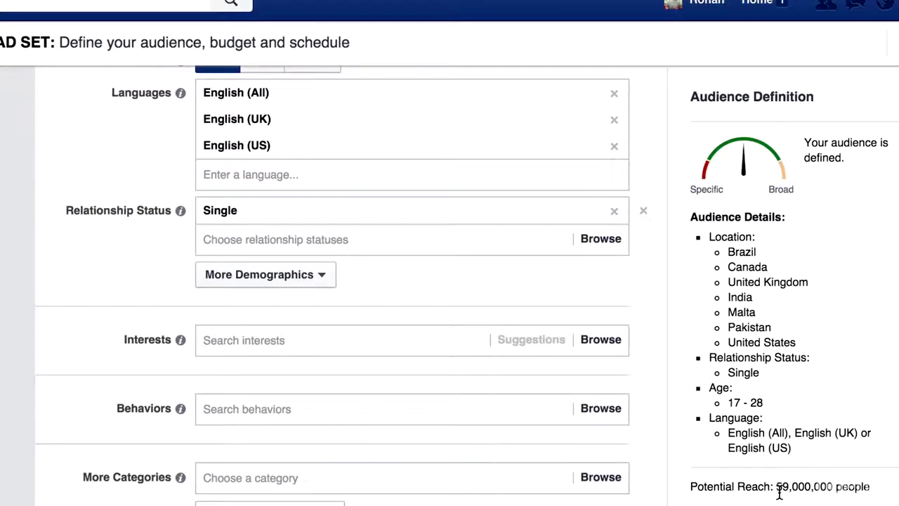
left_click(286, 339)
scroll(145, 341, "down", 1)
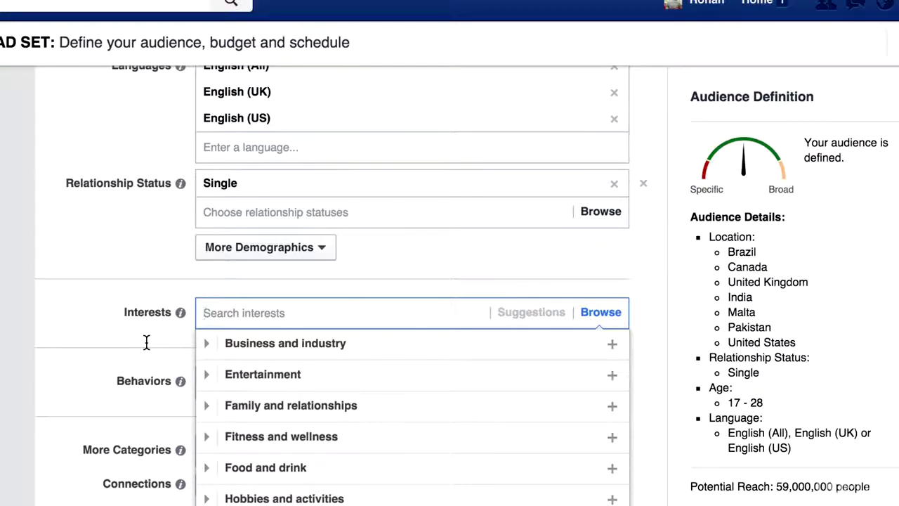
type("a")
key("BackSpace")
type("buzzfee")
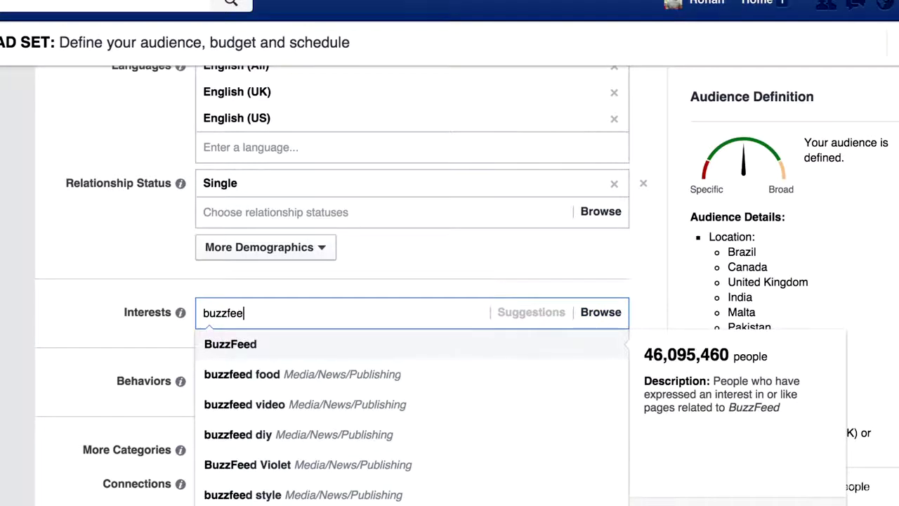
left_click(225, 344)
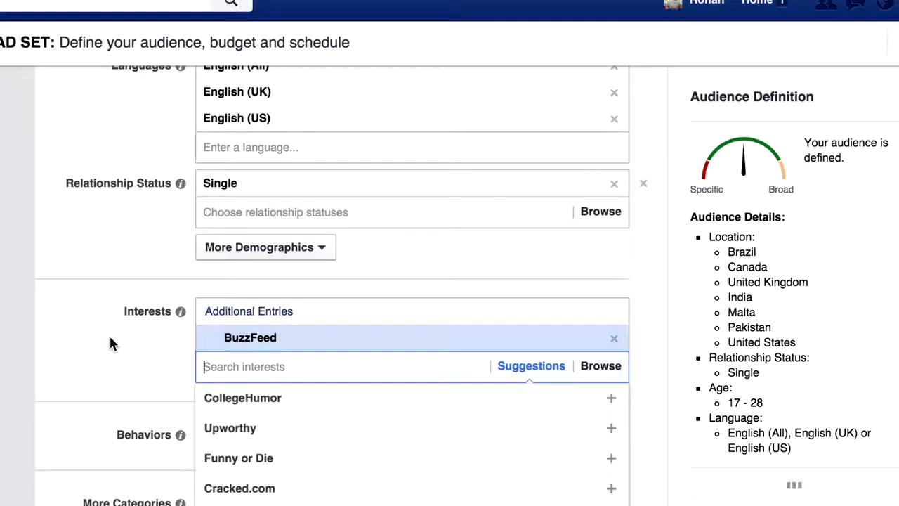
type("9gag")
key("Return")
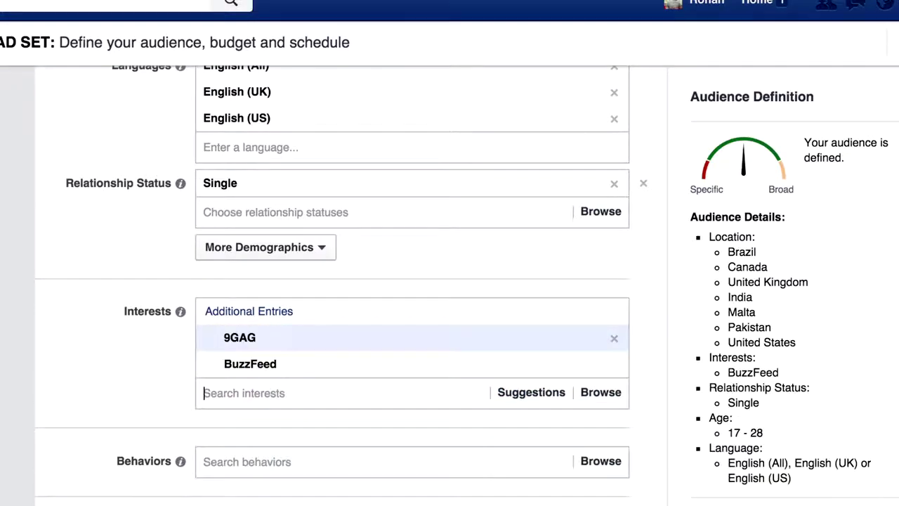
- Add CollegeHumor to the audience's interests from the suggested interests
scroll(85, 390, "down", 1)
scroll(178, 428, "down", 2)
scroll(228, 449, "down", 3)
scroll(223, 445, "down", 3)
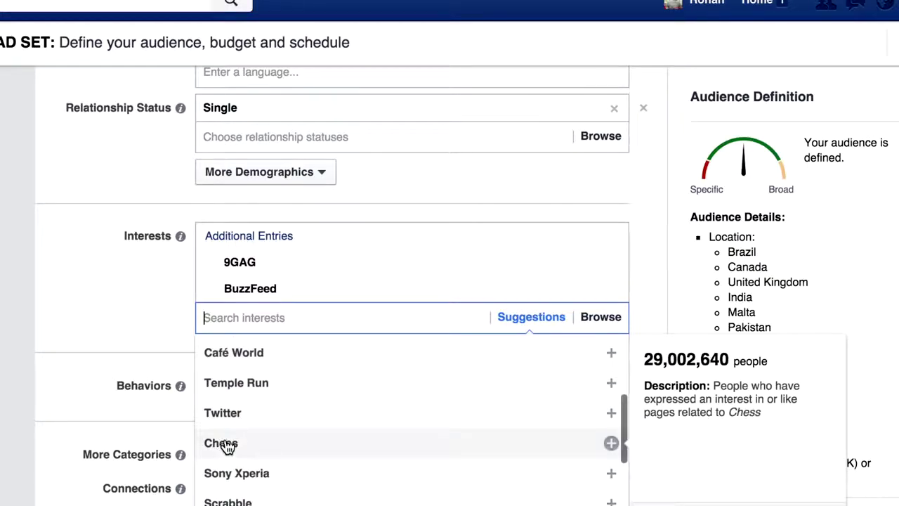
scroll(283, 441, "down", 3)
scroll(283, 441, "down", 2)
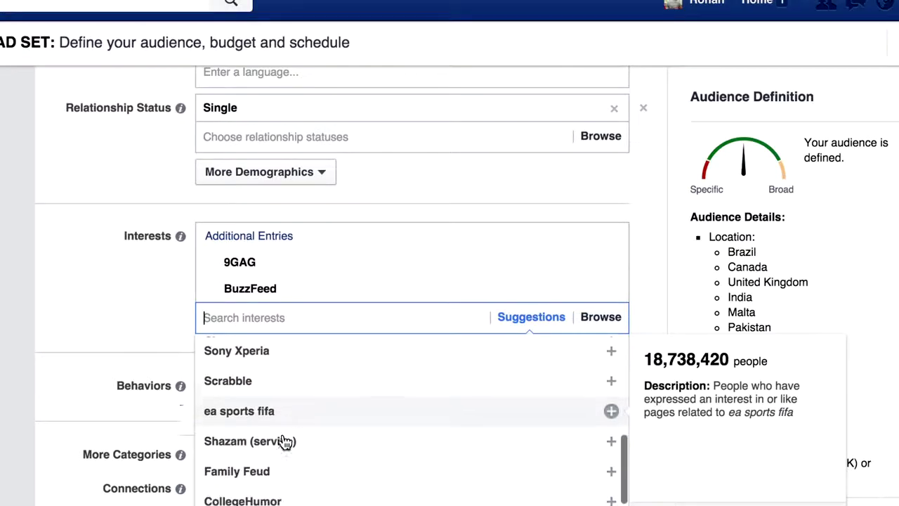
left_click(411, 493)
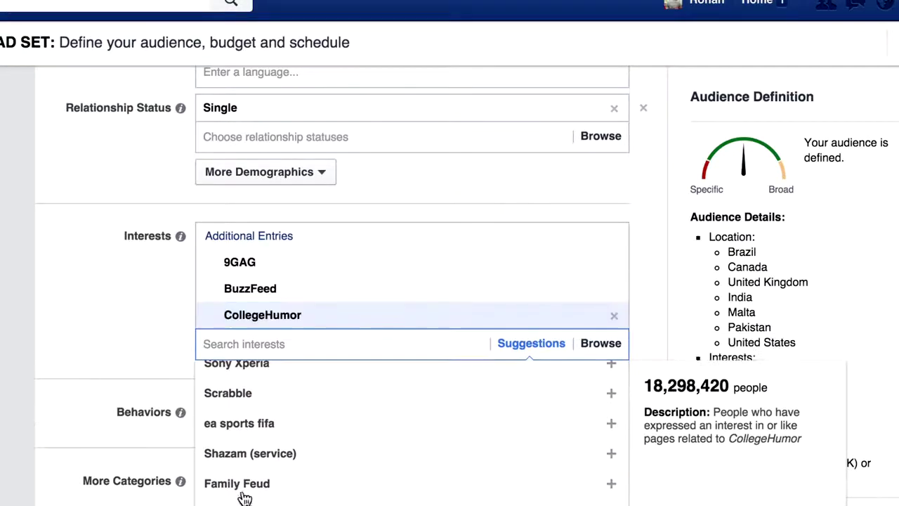
left_click(146, 359)
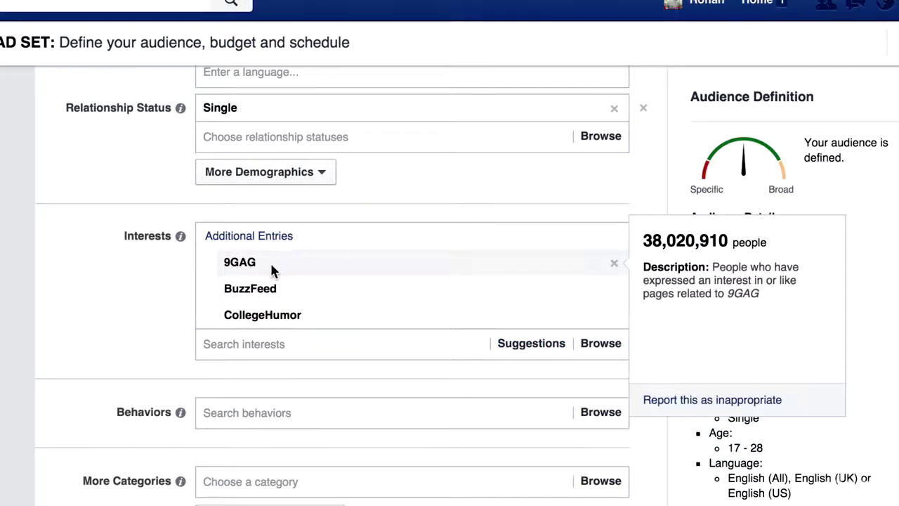
- Look through the remaining suggested interests for further audience targeting options
scroll(227, 330, "down", 2)
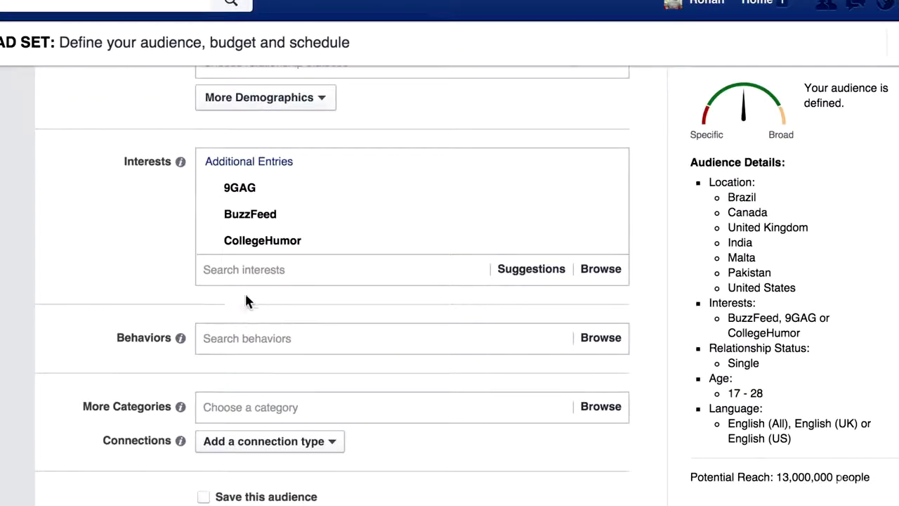
left_click(253, 271)
scroll(236, 322, "down", 2)
scroll(236, 321, "down", 5)
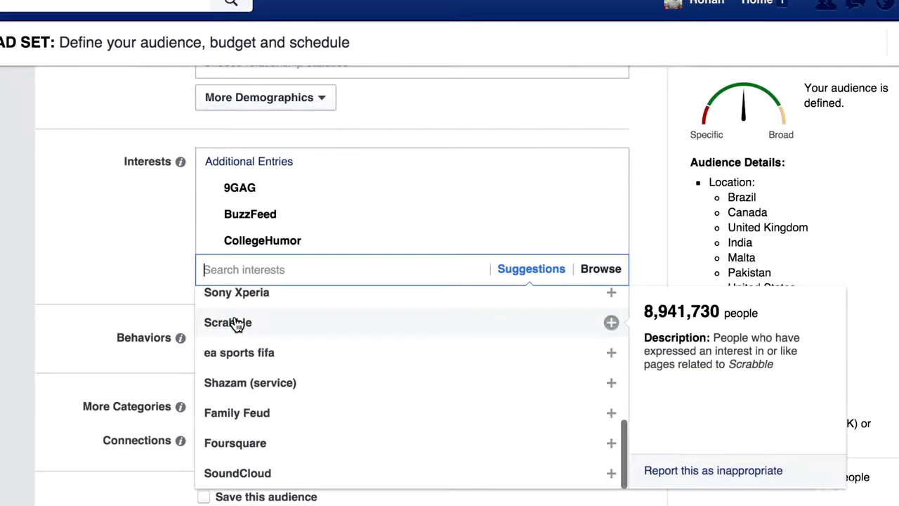
left_click(109, 238)
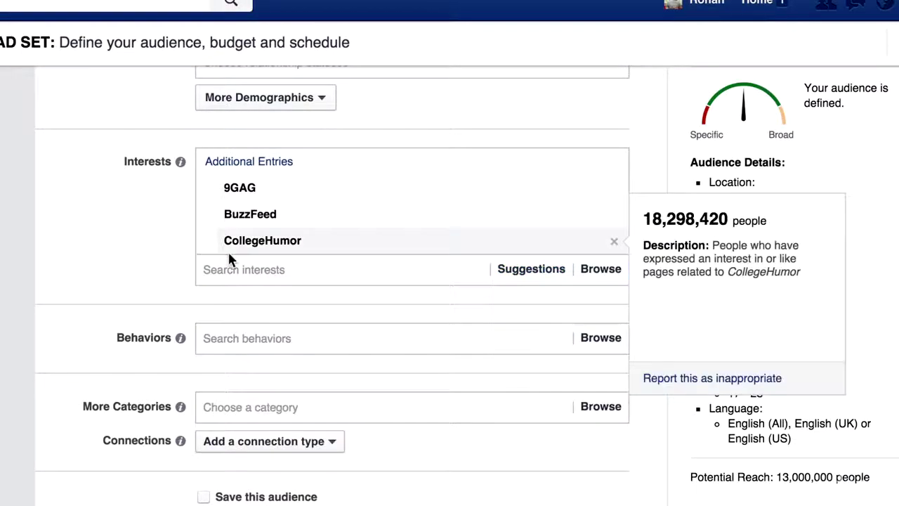
- Examine the available behavior targeting categories, including the options within Digital activities
scroll(197, 302, "down", 1)
left_click(248, 303)
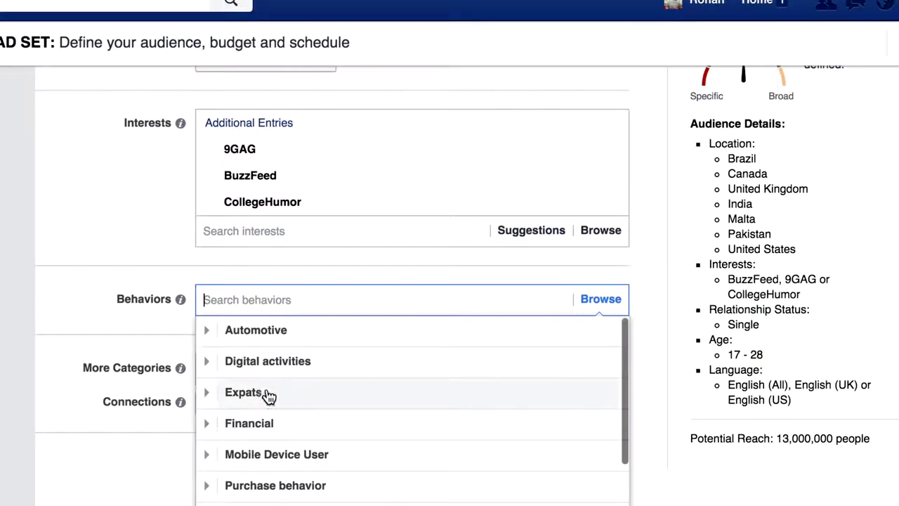
scroll(265, 400, "down", 1)
scroll(263, 407, "down", 1)
scroll(263, 407, "up", 3)
left_click(206, 362)
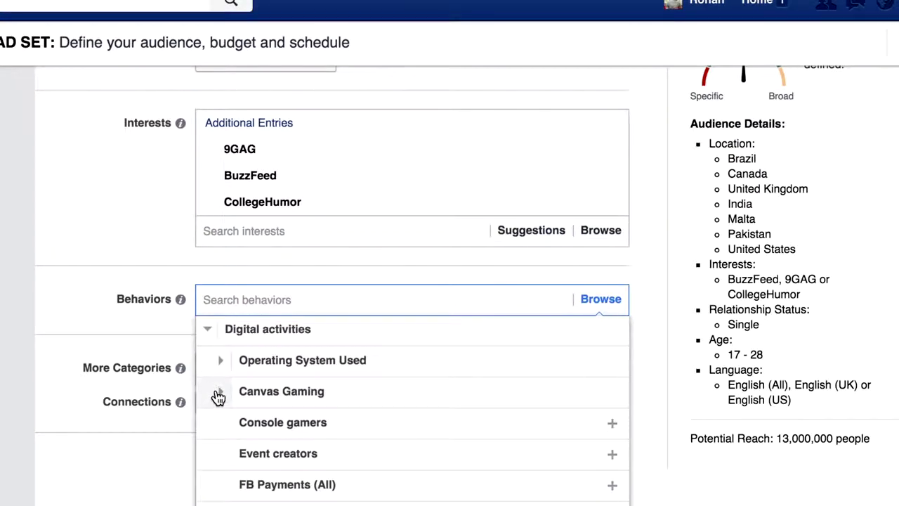
scroll(246, 440, "down", 2)
scroll(227, 375, "up", 3)
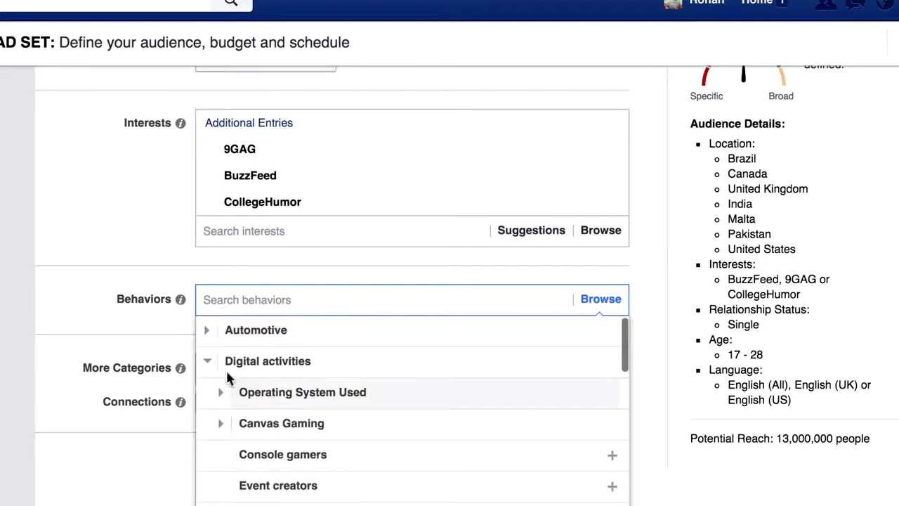
left_click(211, 363)
scroll(215, 407, "down", 3)
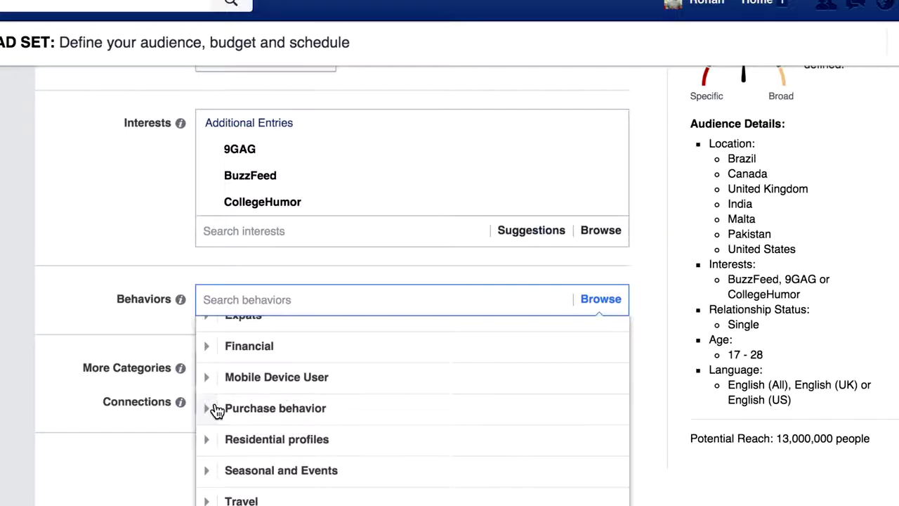
scroll(335, 429, "up", 1)
scroll(336, 428, "up", 2)
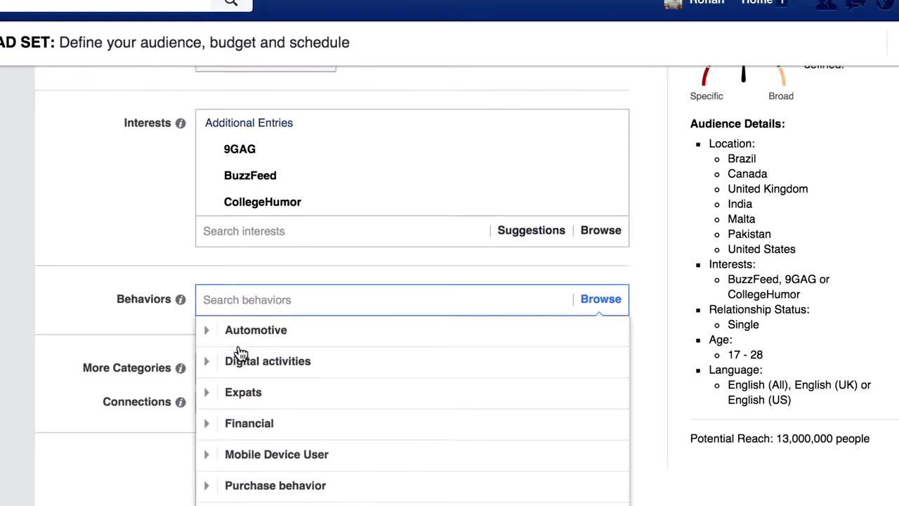
left_click(99, 356)
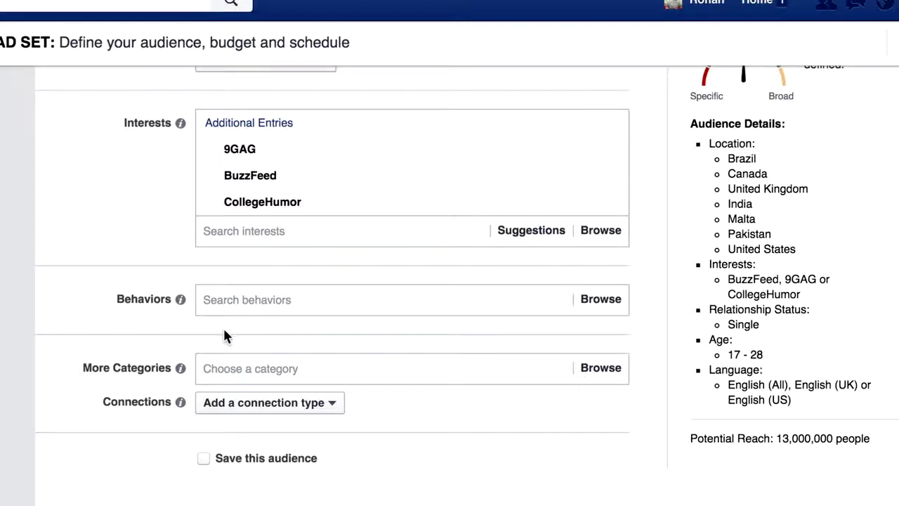
- Examine the daily budget and the start and end date schedule option, keeping the ad set running continuously from today
scroll(189, 345, "down", 5)
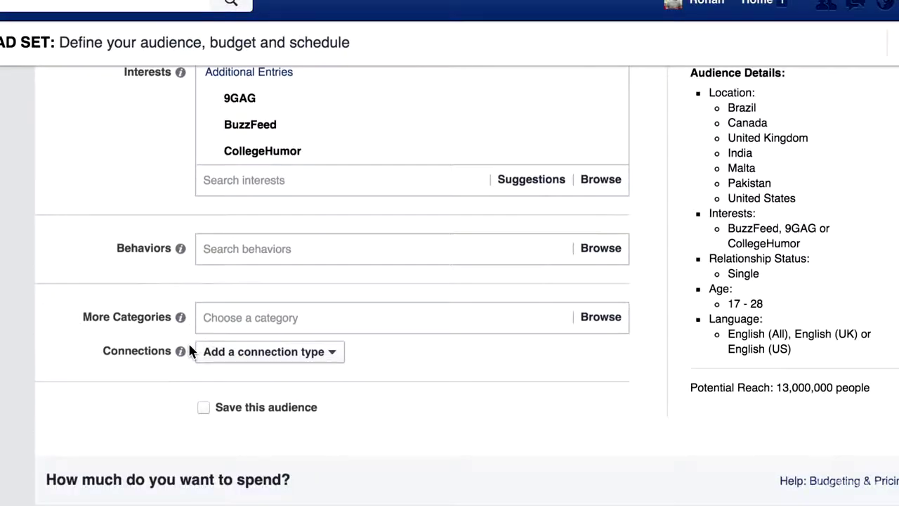
scroll(189, 346, "down", 2)
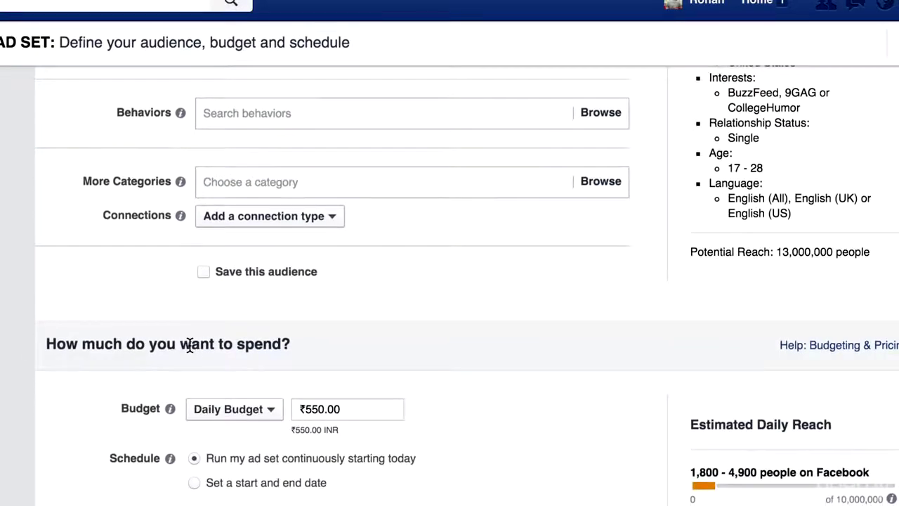
scroll(189, 346, "down", 3)
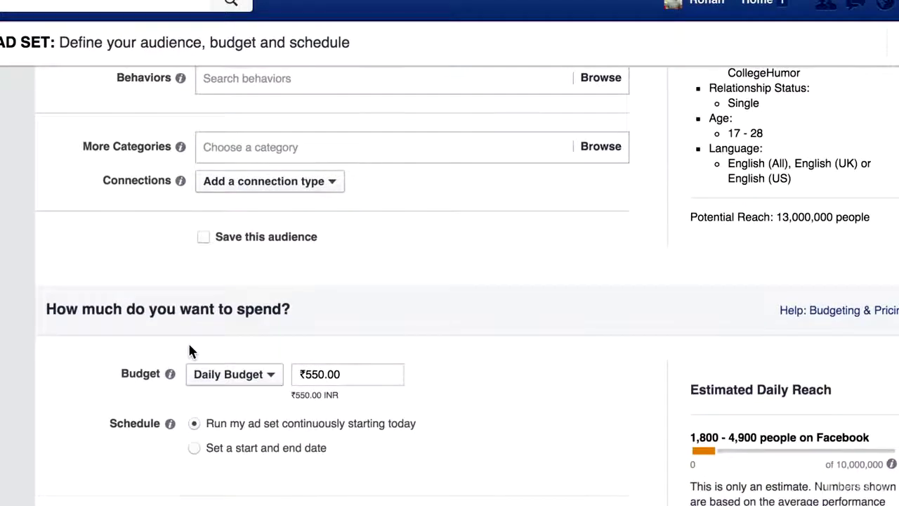
left_click_drag(311, 292, 355, 296)
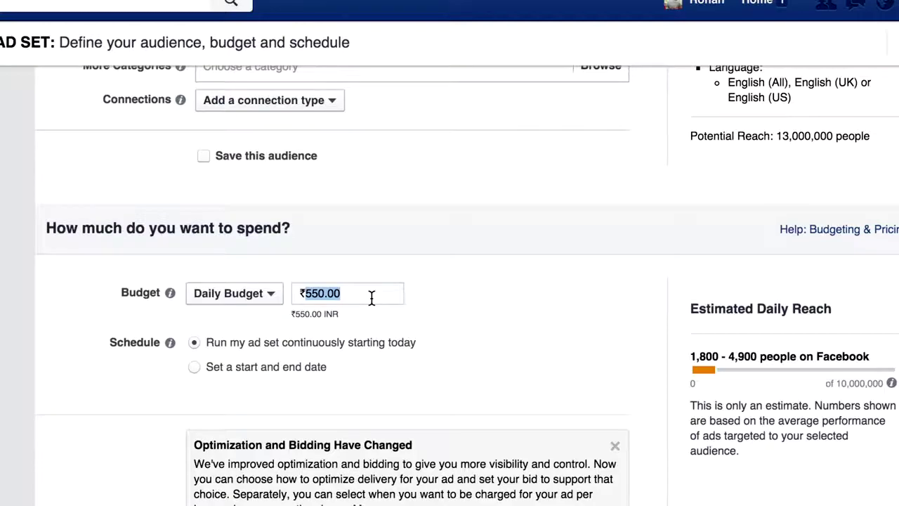
scroll(371, 297, "down", 3)
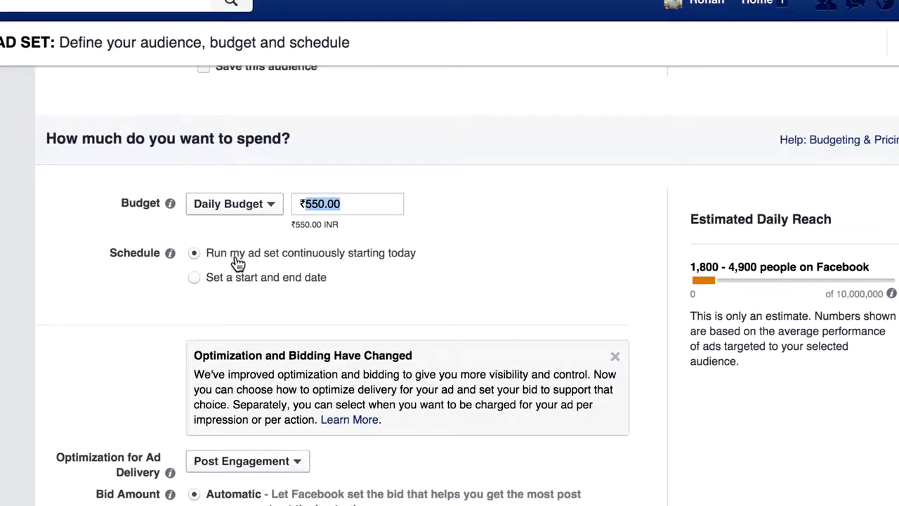
left_click(195, 278)
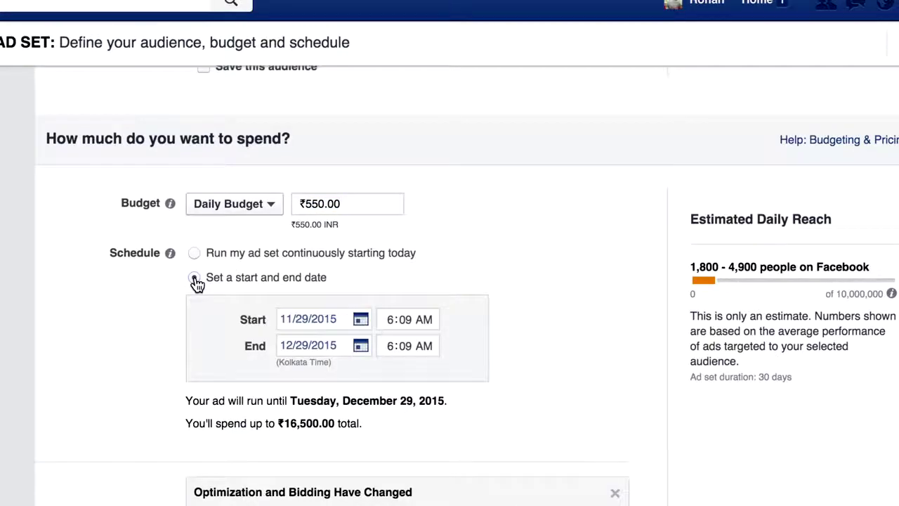
left_click(195, 254)
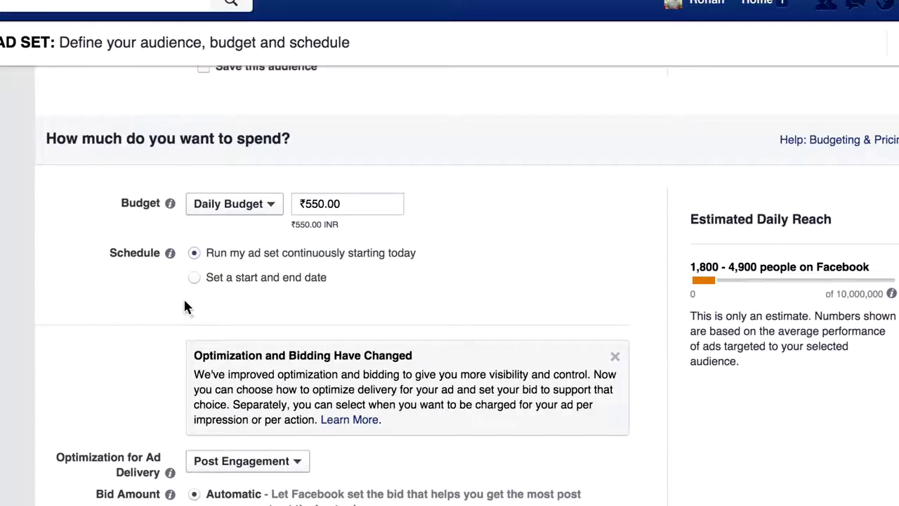
- Accept the existing optimization, bidding, ad scheduling and delivery settings and proceed to choosing the ad creative
scroll(184, 301, "down", 2)
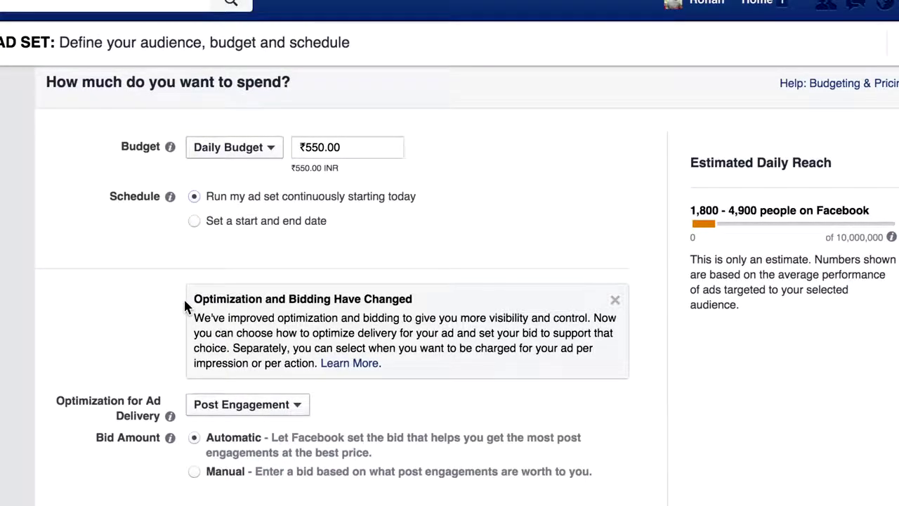
scroll(184, 301, "down", 1)
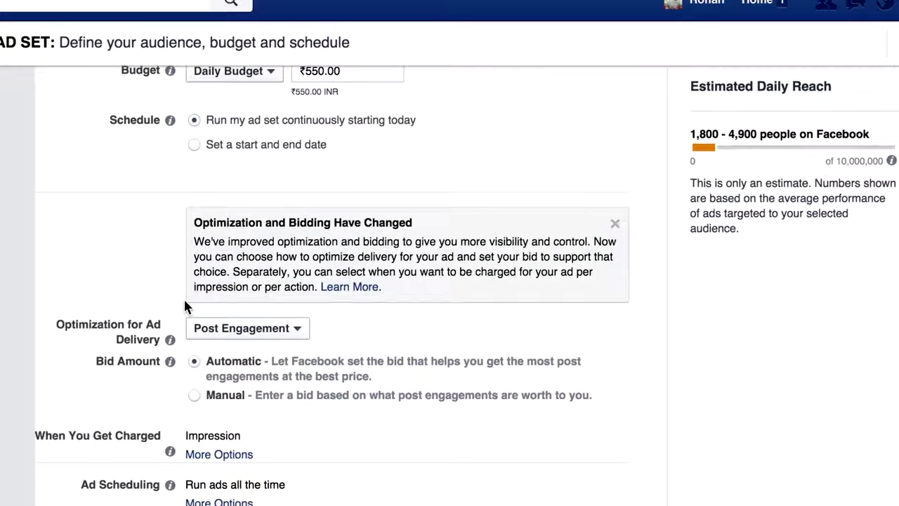
scroll(184, 306, "down", 3)
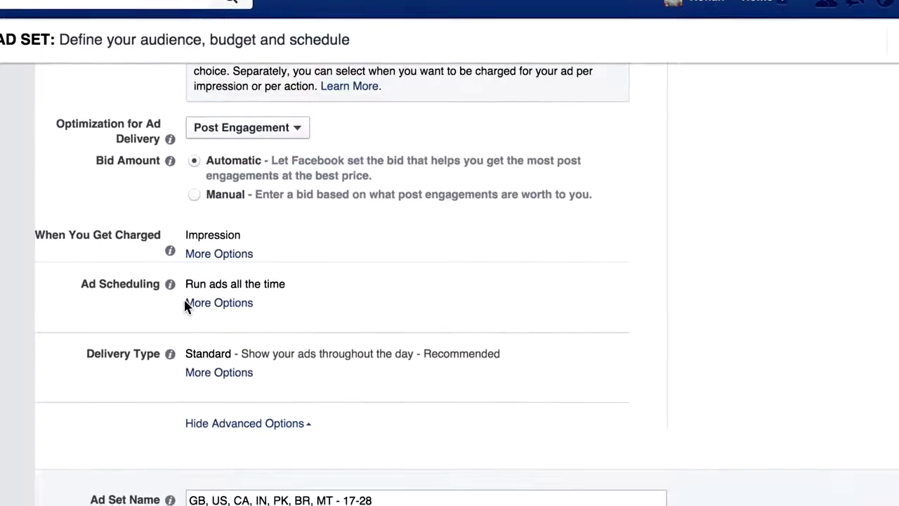
scroll(185, 305, "down", 2)
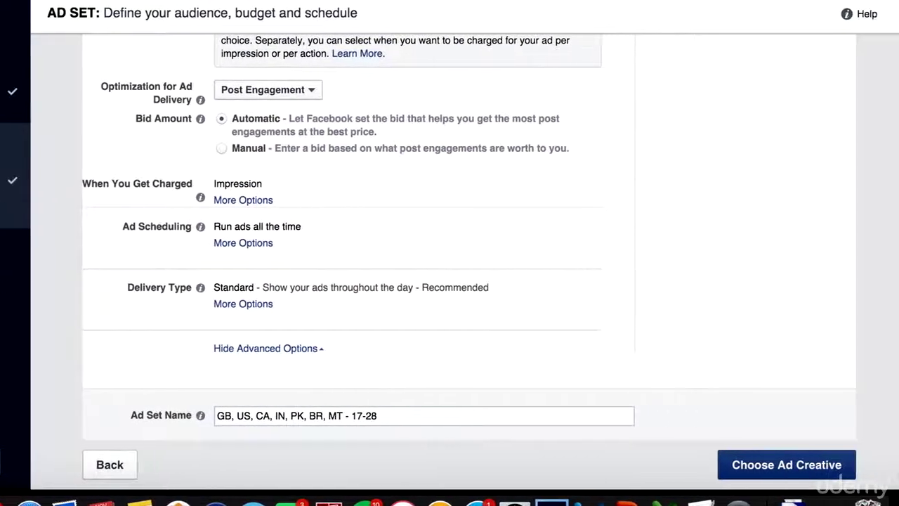
left_click(833, 466)
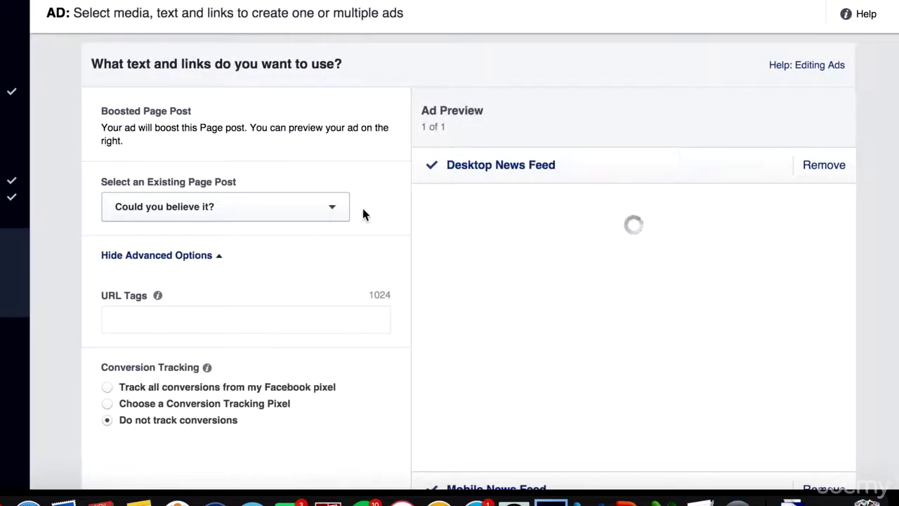
- Examine the Desktop News Feed preview of the boosted "Could you believe it?" page post
scroll(337, 194, "down", 3)
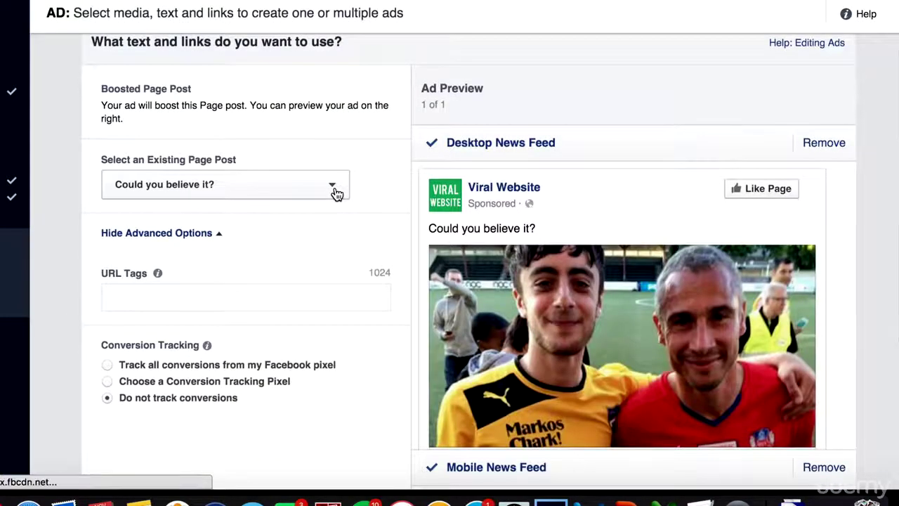
scroll(490, 244, "down", 5)
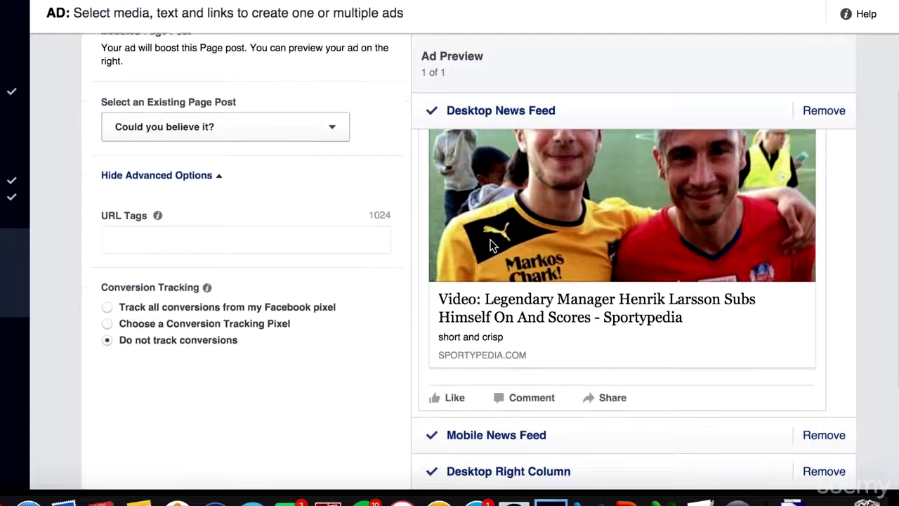
scroll(490, 245, "up", 1)
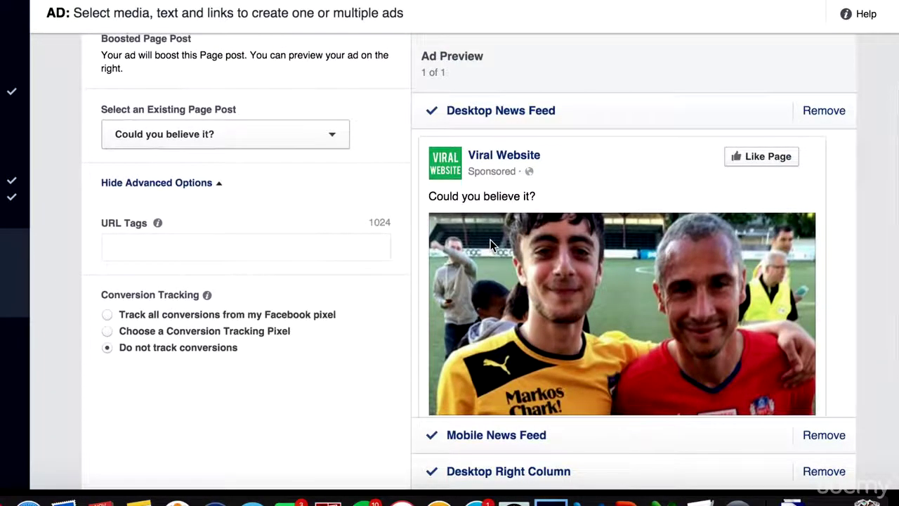
scroll(490, 245, "down", 1)
scroll(490, 245, "down", 3)
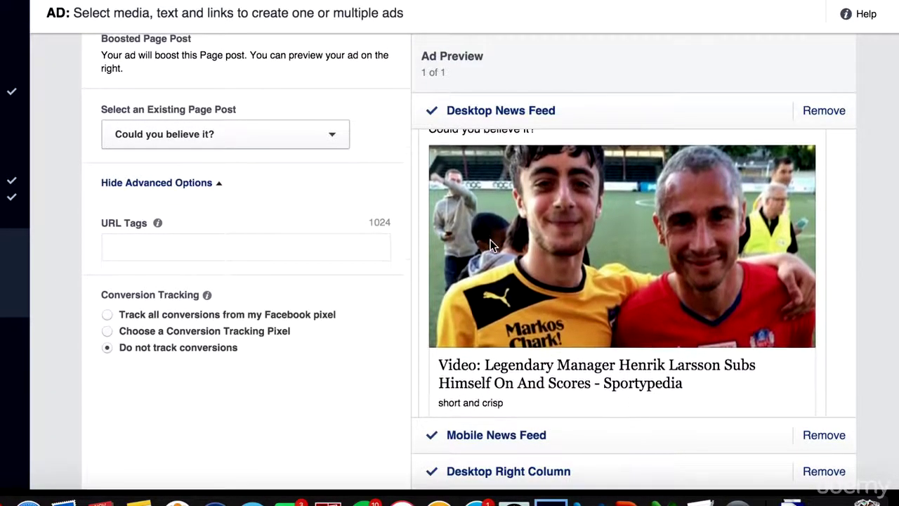
scroll(490, 240, "up", 4)
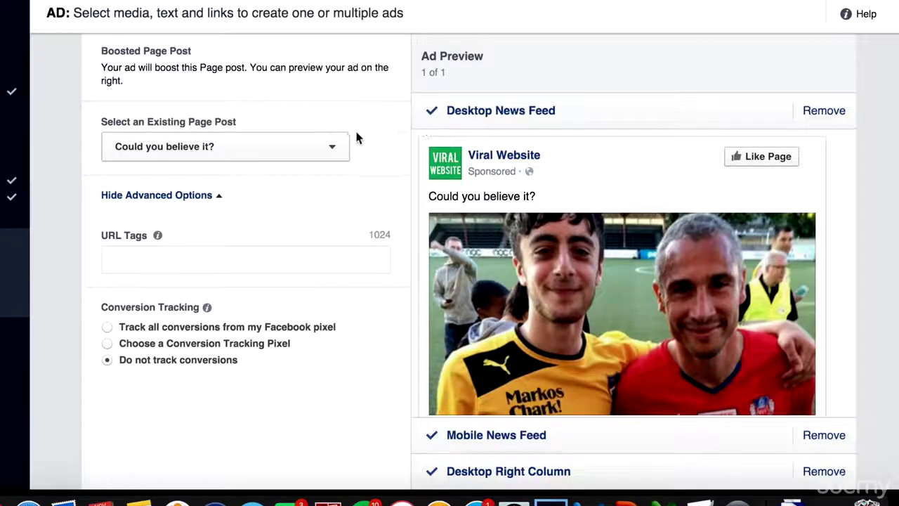
scroll(358, 138, "up", 2)
scroll(356, 138, "down", 3)
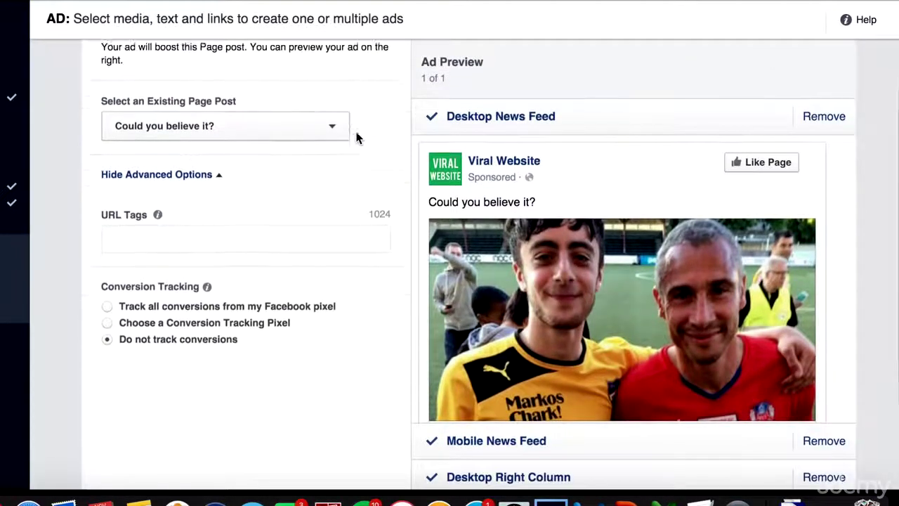
- Remove the Desktop Right Column placement from the ad
scroll(356, 135, "down", 2)
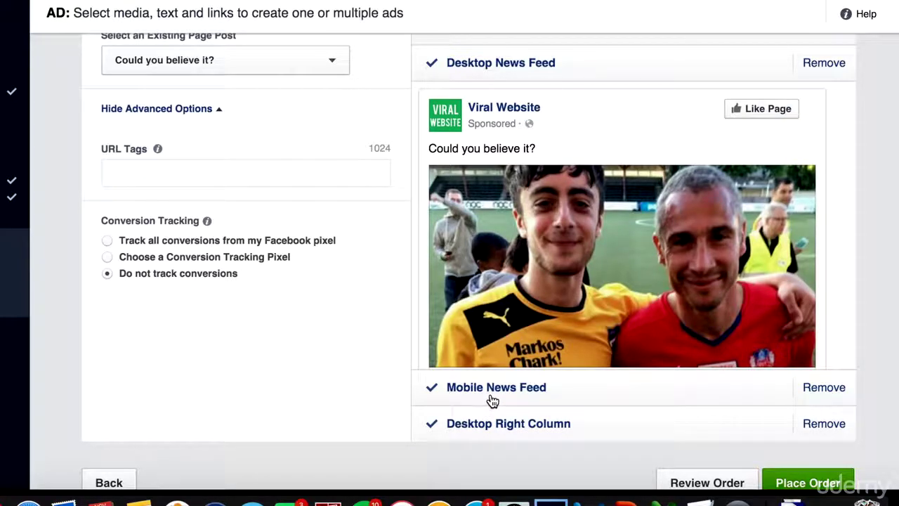
scroll(507, 294, "down", 2)
scroll(507, 295, "up", 1)
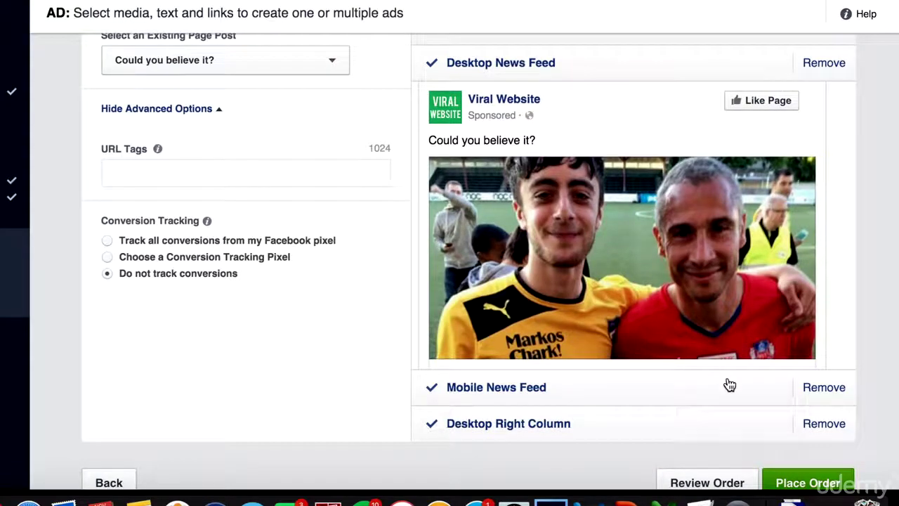
left_click(806, 425)
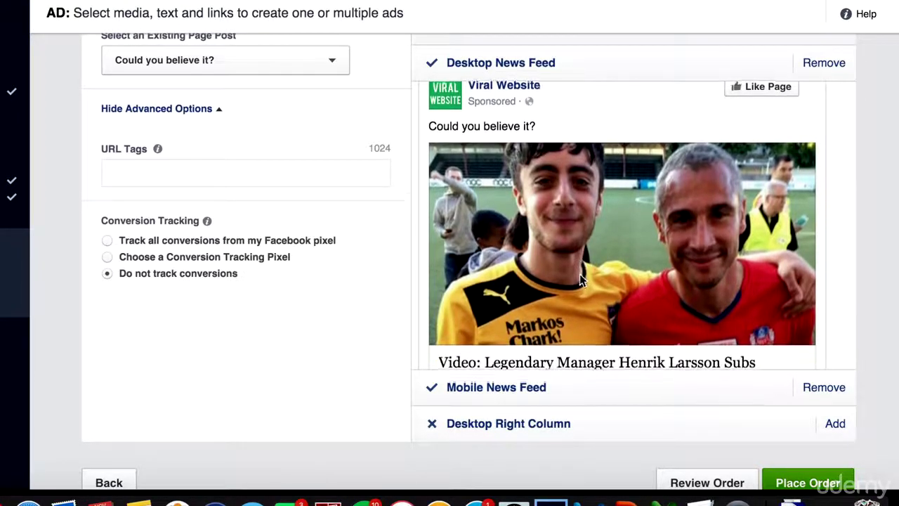
- Examine how the boosted post looks in the Mobile News Feed preview
scroll(580, 274, "down", 1)
scroll(579, 273, "up", 1)
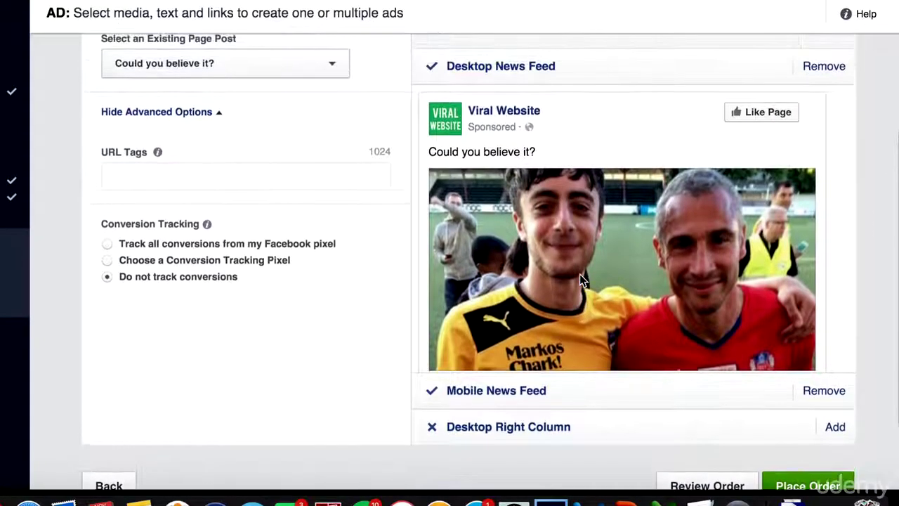
left_click(483, 395)
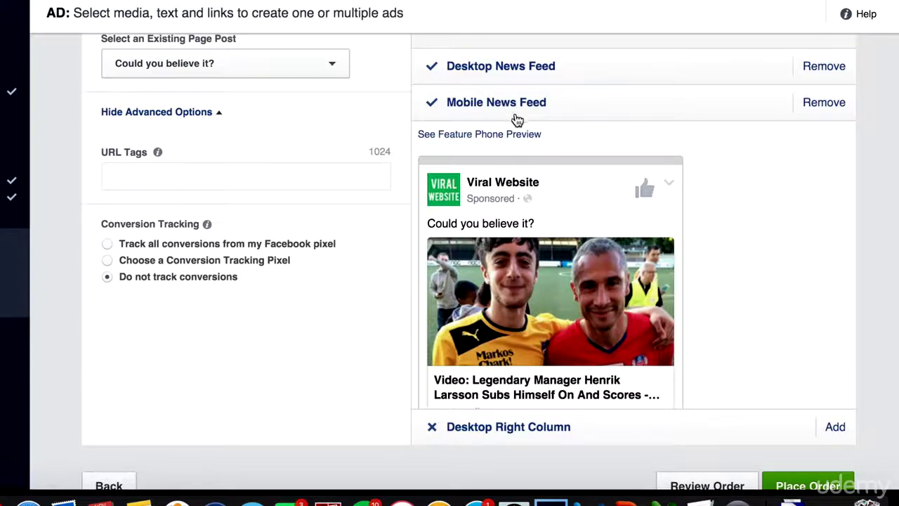
scroll(582, 247, "down", 3)
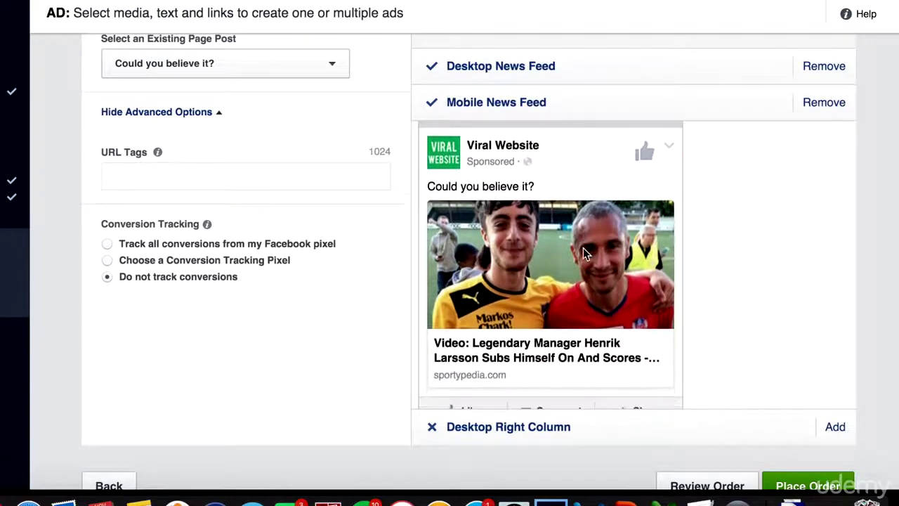
scroll(583, 247, "up", 3)
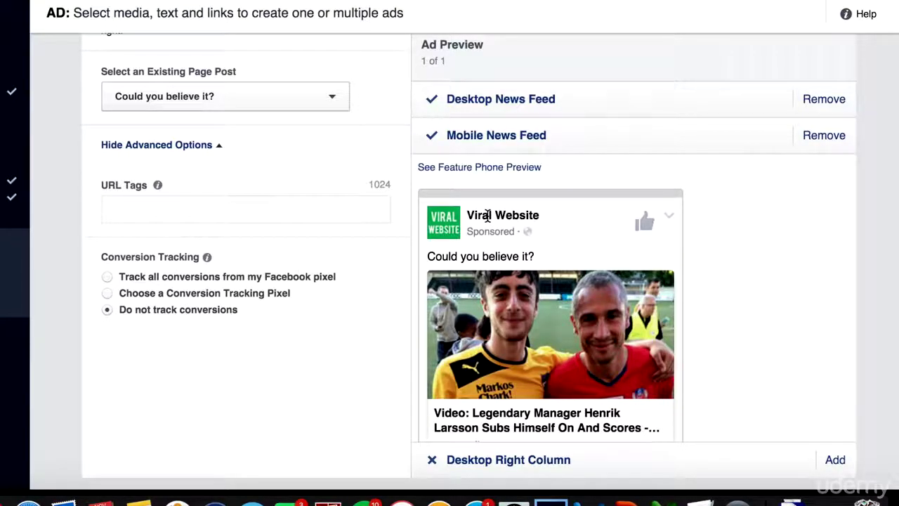
scroll(488, 215, "down", 2)
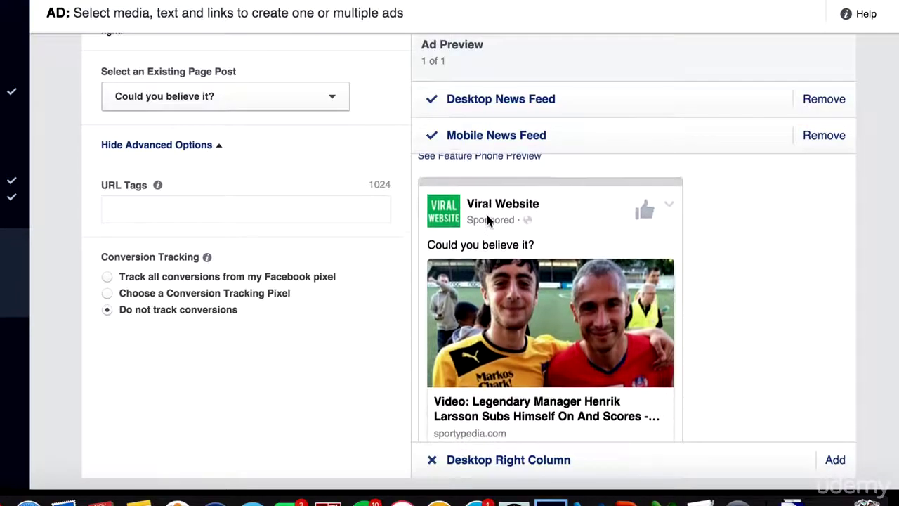
scroll(488, 220, "up", 2)
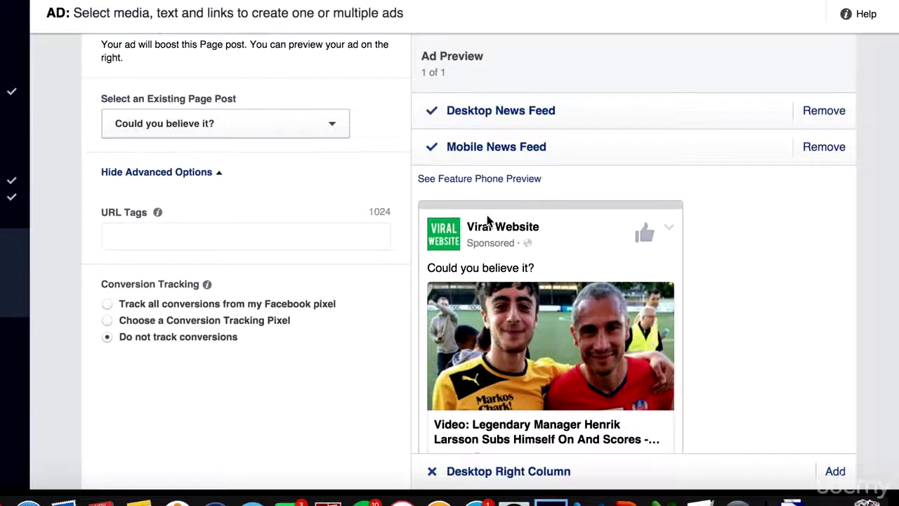
scroll(489, 221, "down", 3)
scroll(489, 221, "down", 2)
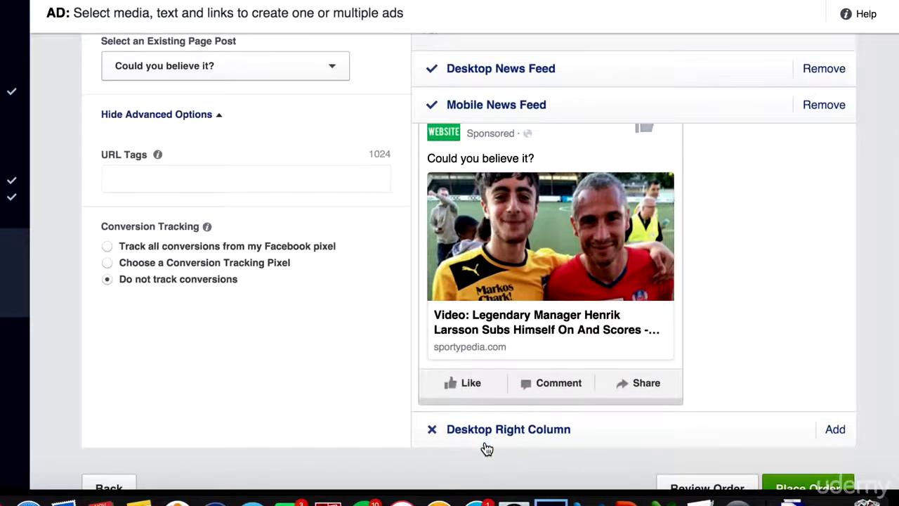
scroll(530, 235, "up", 3)
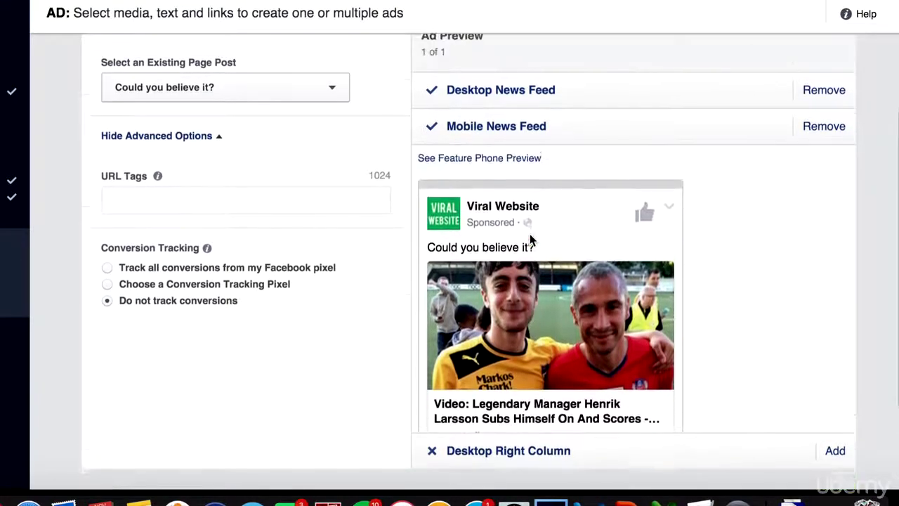
scroll(530, 240, "up", 1)
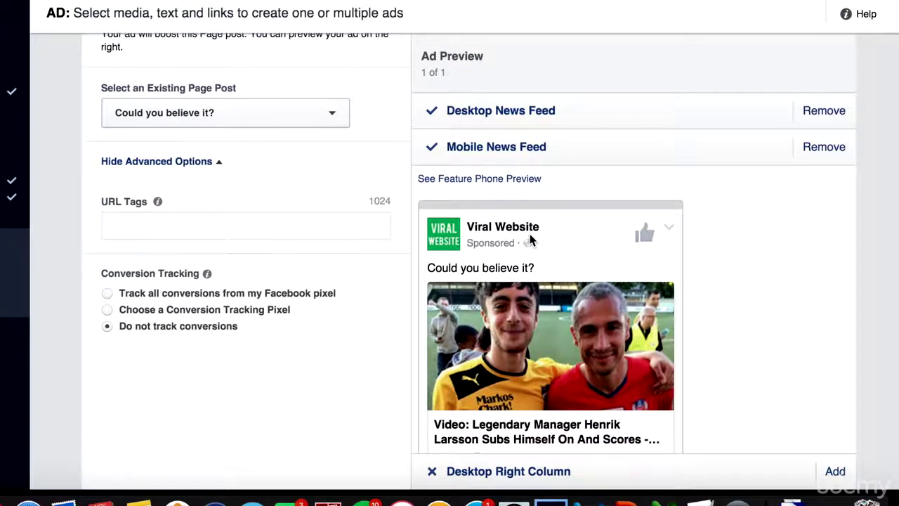
- Return to the Desktop News Feed preview and review the full ad along with its conversion tracking and order options
left_click(529, 121)
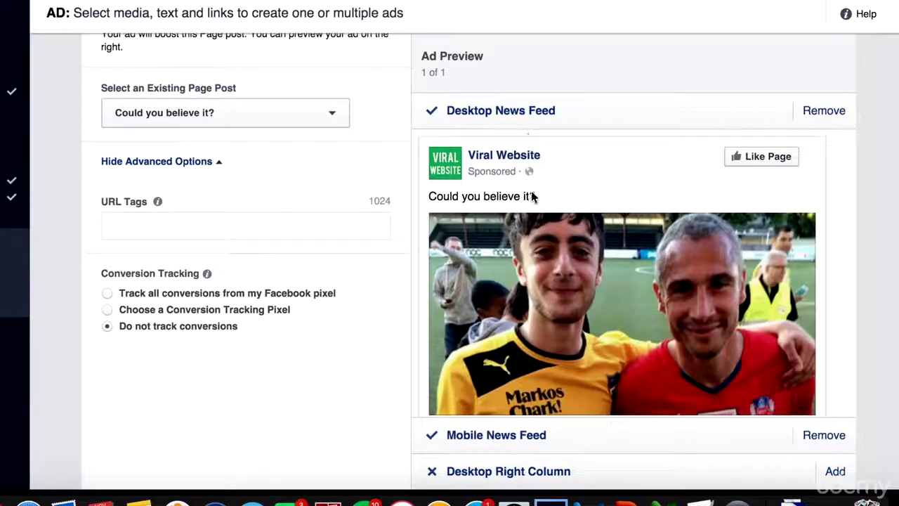
scroll(529, 195, "up", 1)
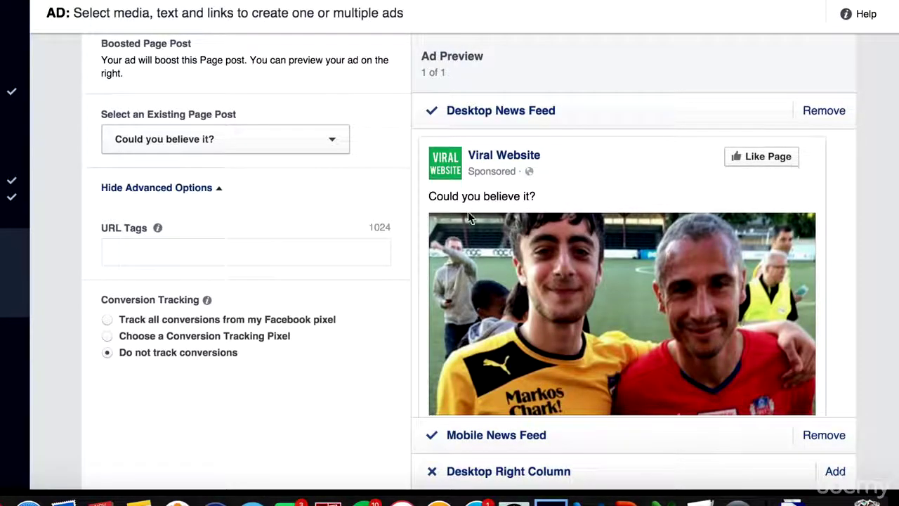
scroll(468, 213, "down", 1)
scroll(468, 212, "down", 10)
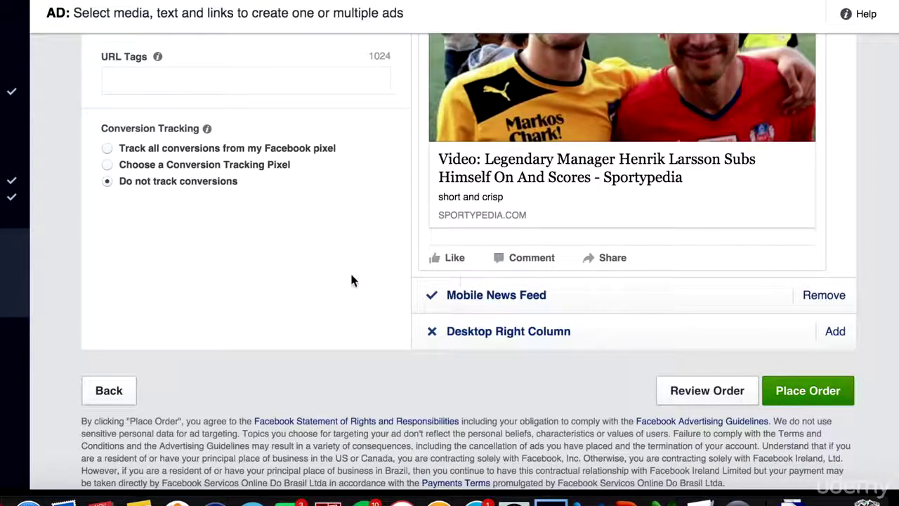
scroll(353, 280, "up", 5)
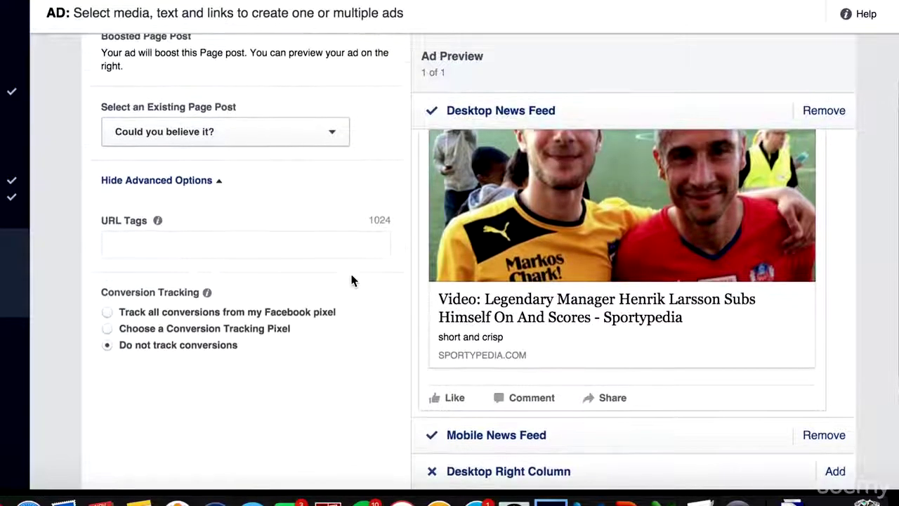
scroll(502, 262, "up", 3)
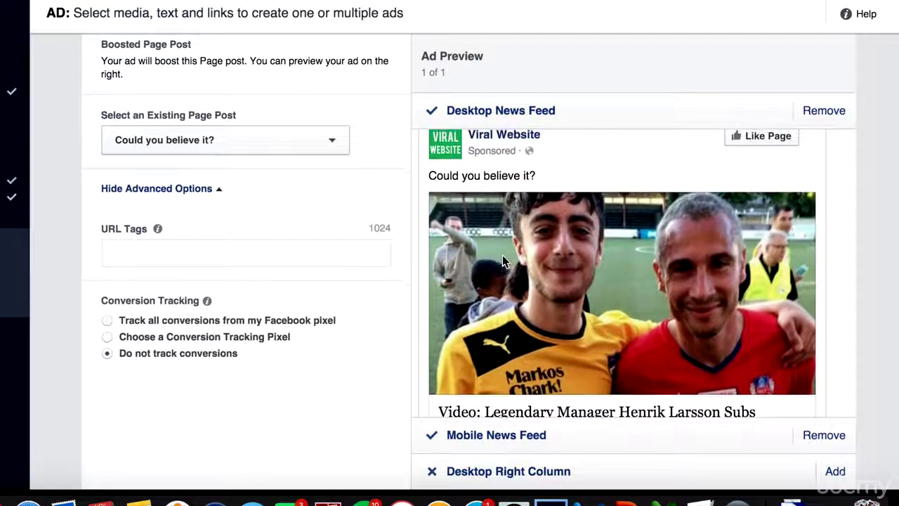